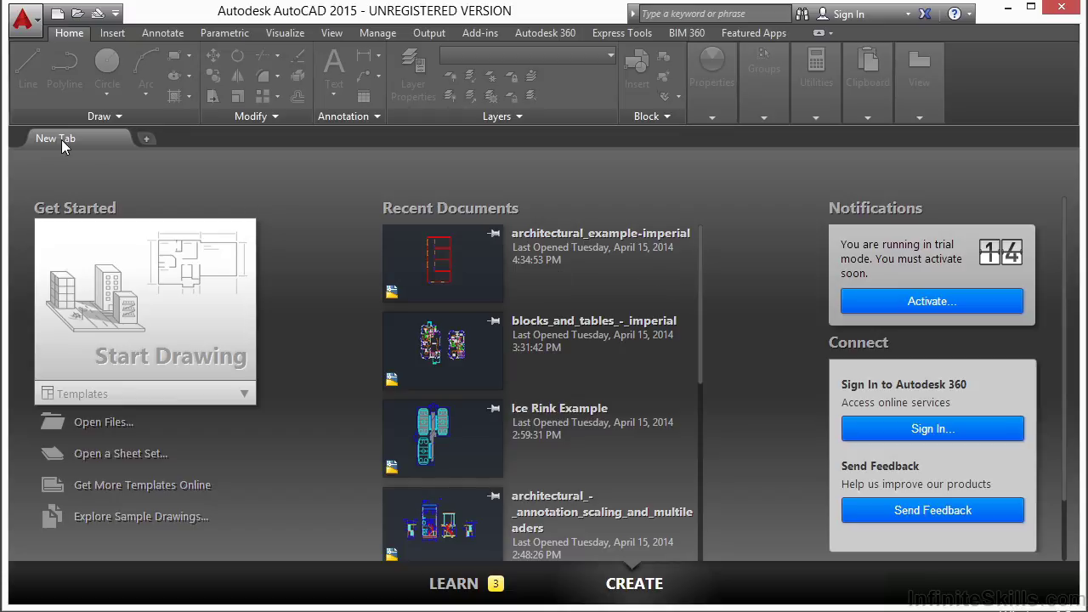
Step: Start a new drawing from the Tutorial-iArch.dwt template and switch it to model space
click(146, 139)
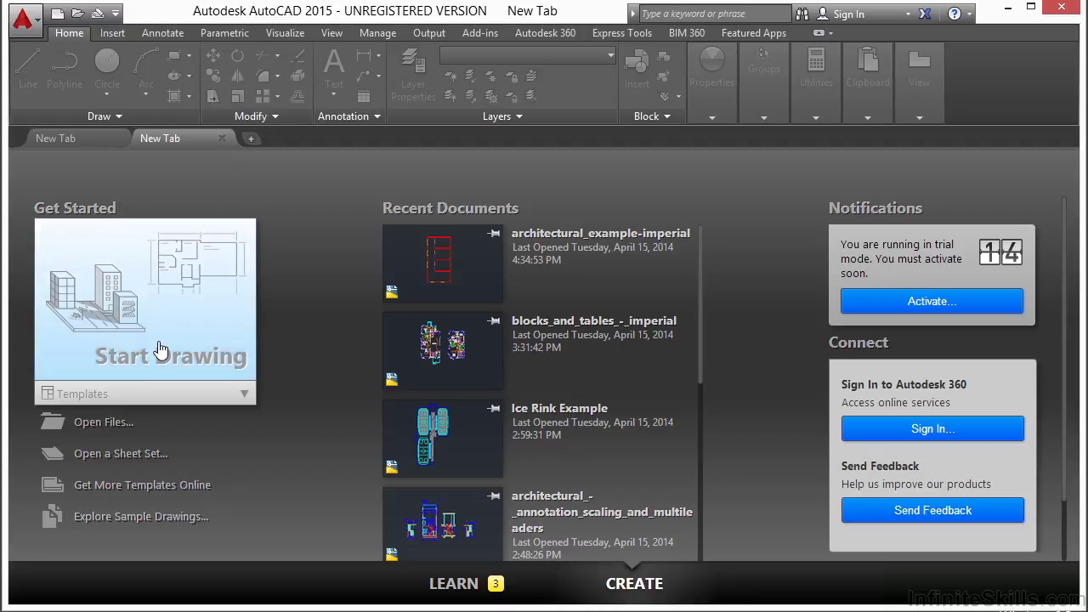
click(132, 395)
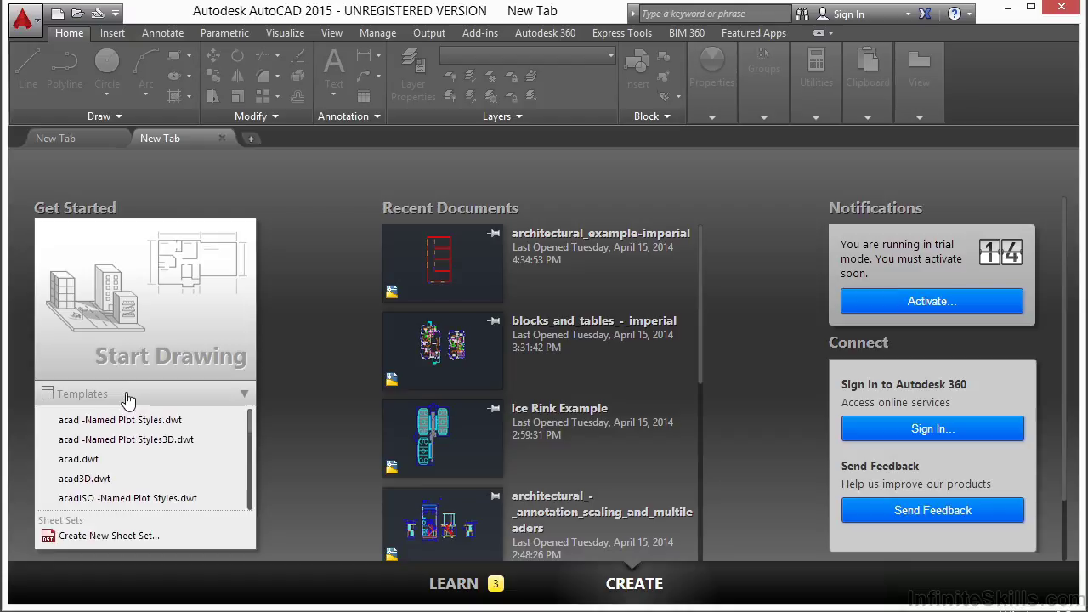
scroll(170, 442, down, 5)
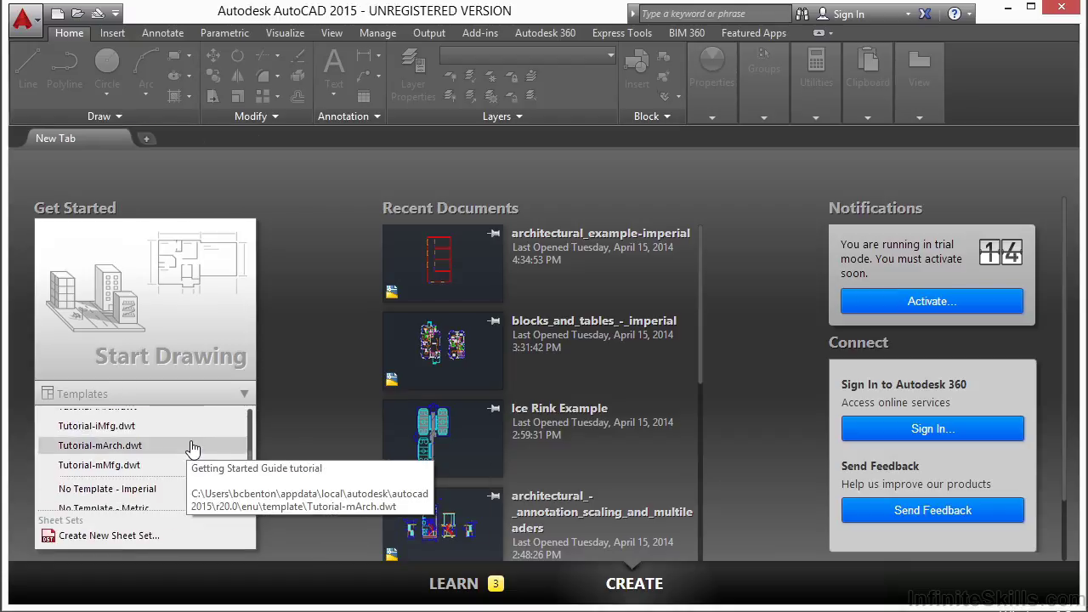
scroll(170, 455, up, 3)
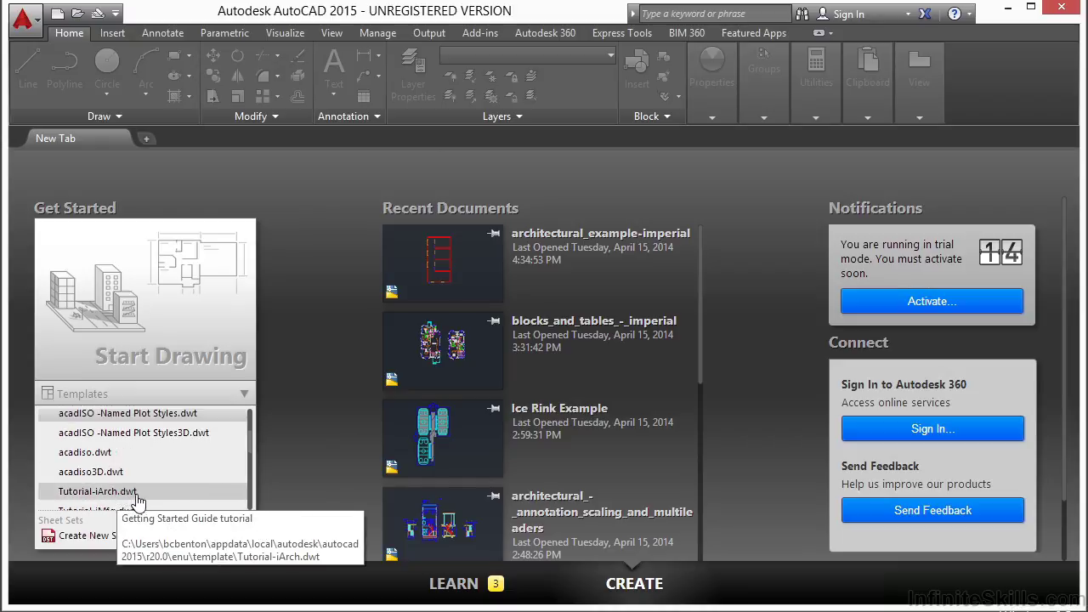
click(138, 500)
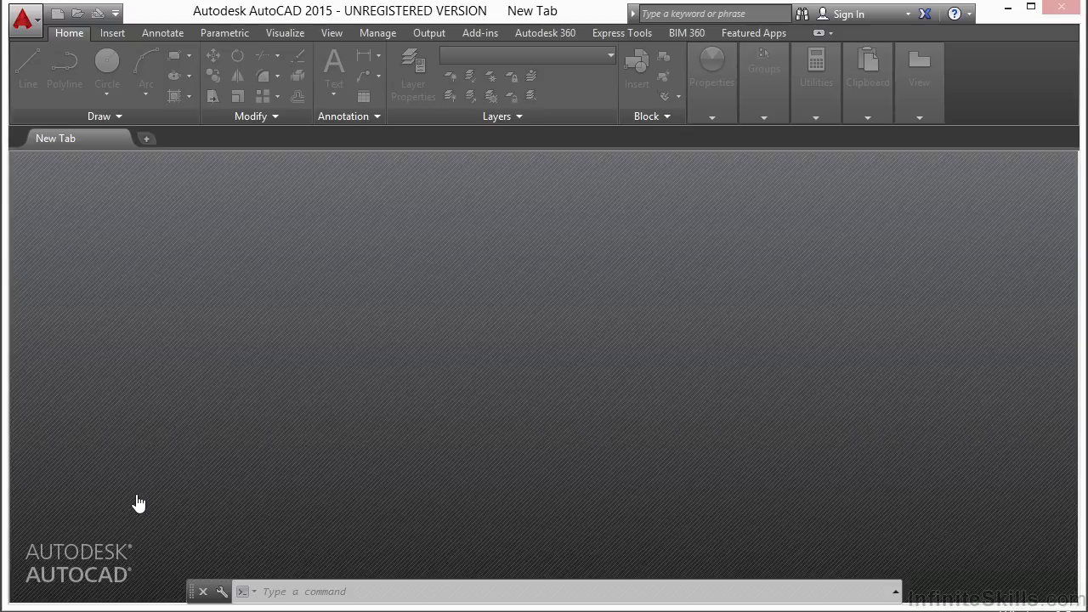
middle_drag(332, 366, 494, 316)
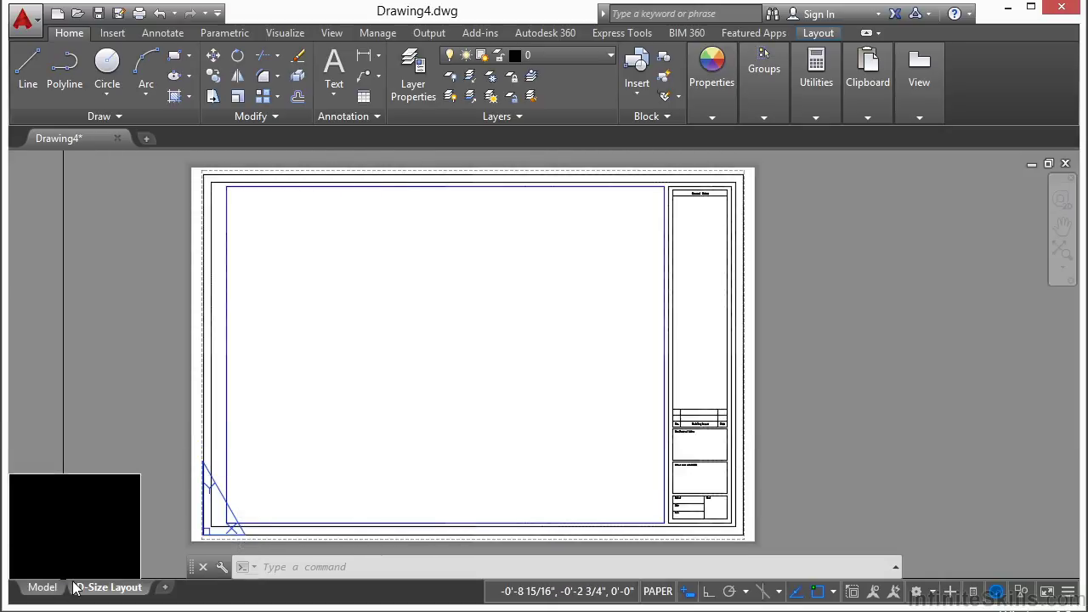
click(41, 586)
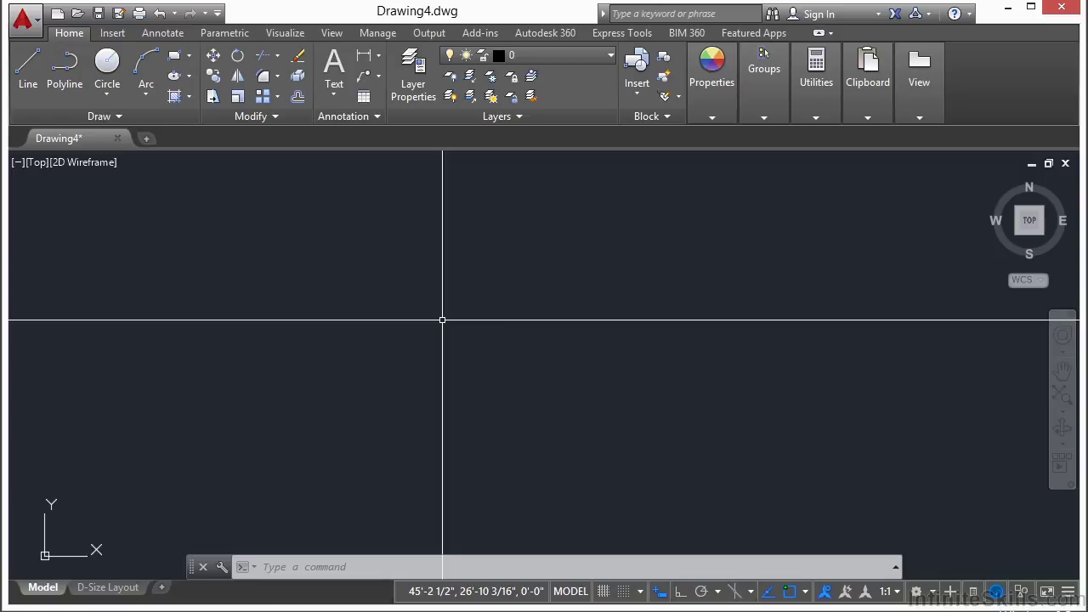
Step: Save the drawing as Project_Template.dwg in the 09 folder, replacing the existing file
text(SAVEAS)
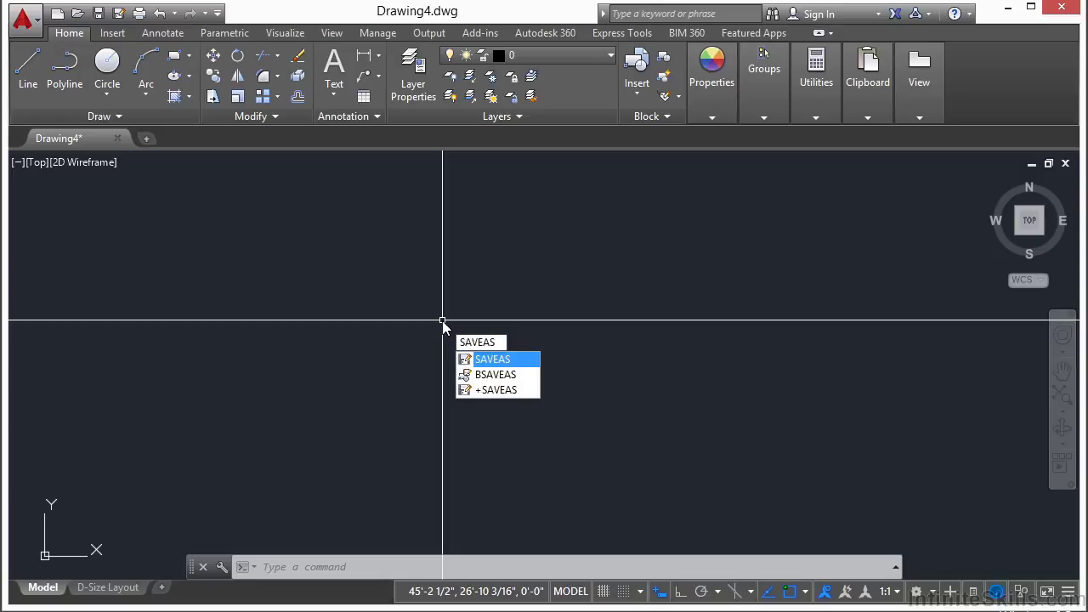
key(Return)
click(479, 190)
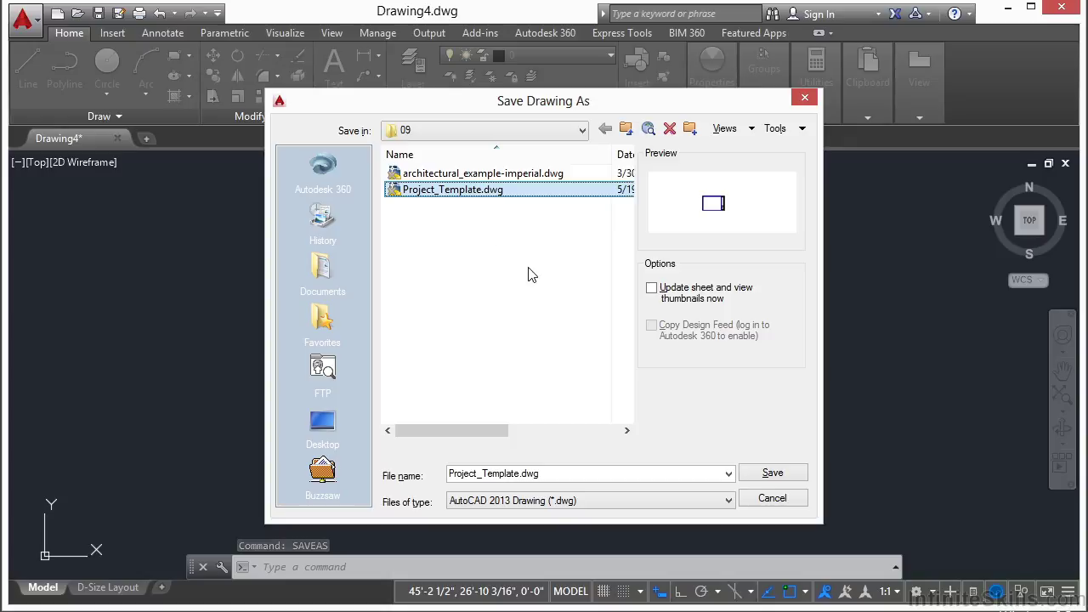
click(770, 474)
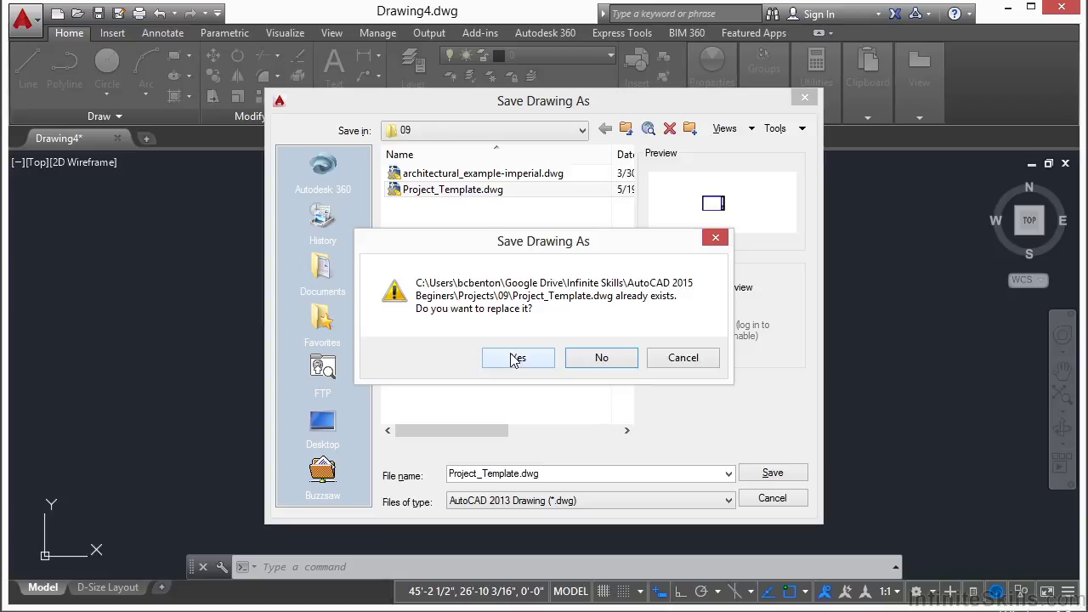
click(515, 358)
click(512, 350)
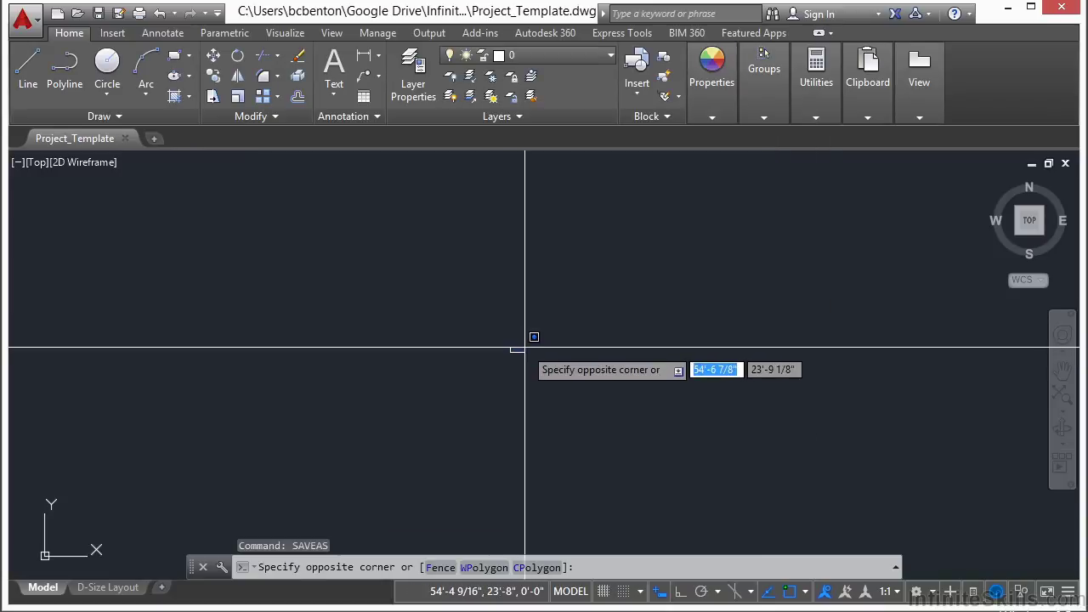
key(Escape)
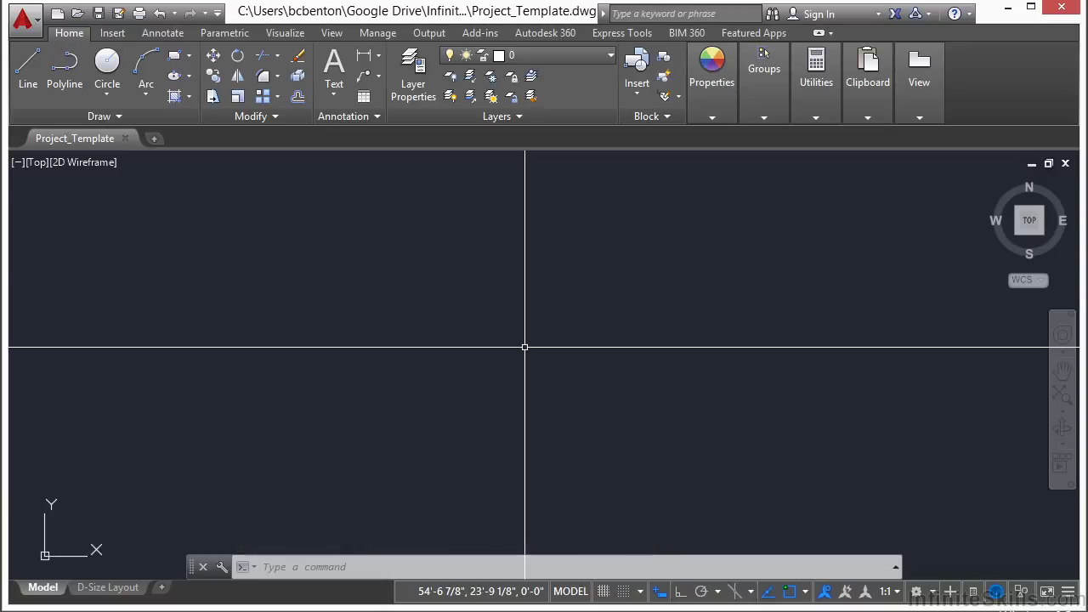
Step: Open the Layer Properties Manager and enlarge it to look through the template's layers
click(414, 72)
drag(840, 364, 838, 332)
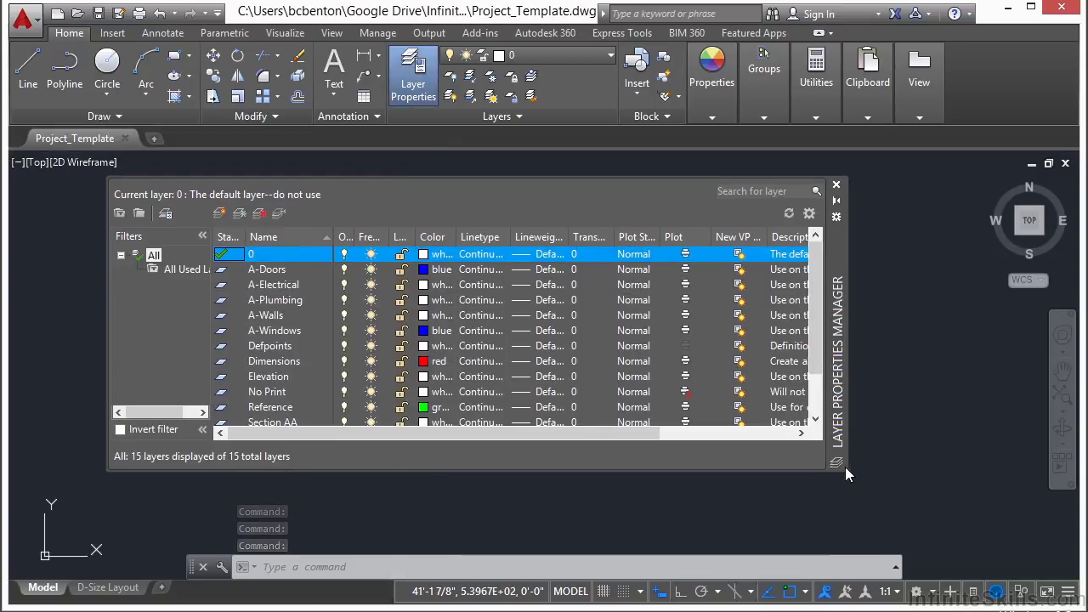
drag(845, 475, 851, 480)
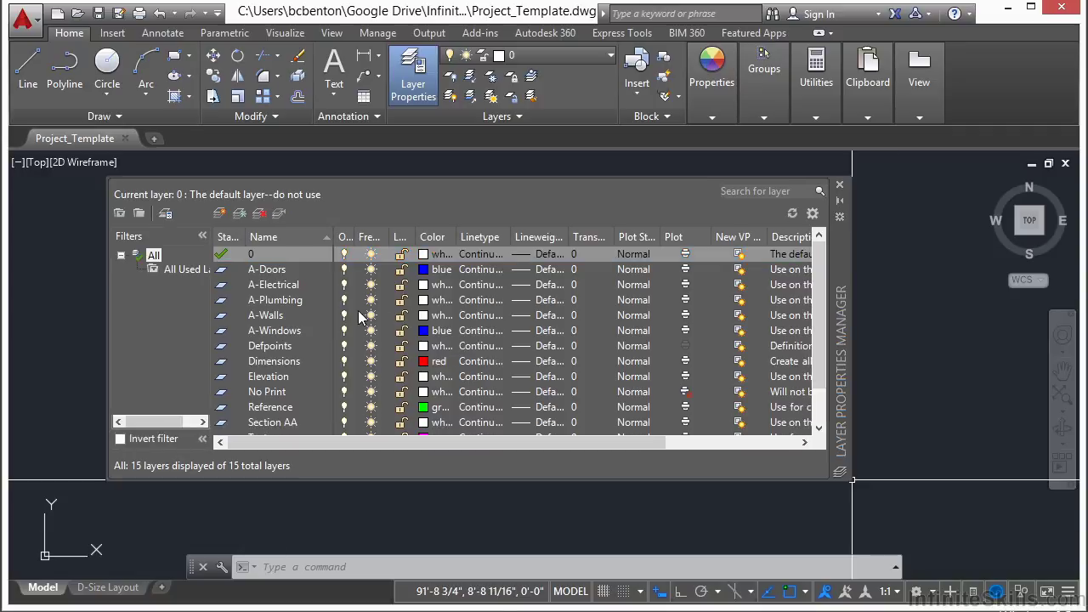
click(291, 312)
scroll(303, 347, down, 1)
scroll(303, 347, up, 1)
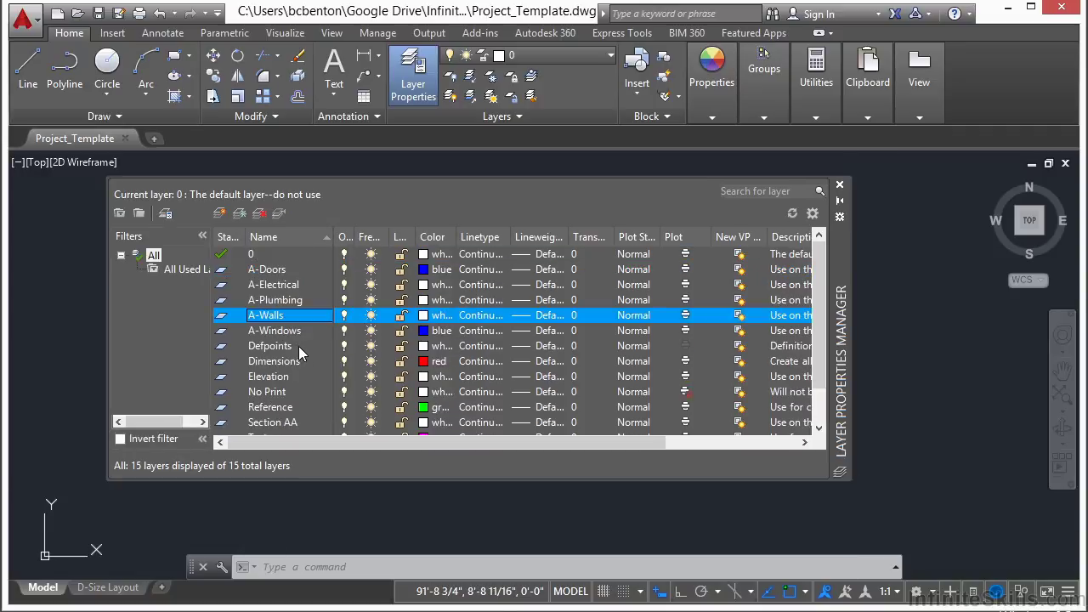
Step: Change the Dimensions layer's color to white
click(291, 361)
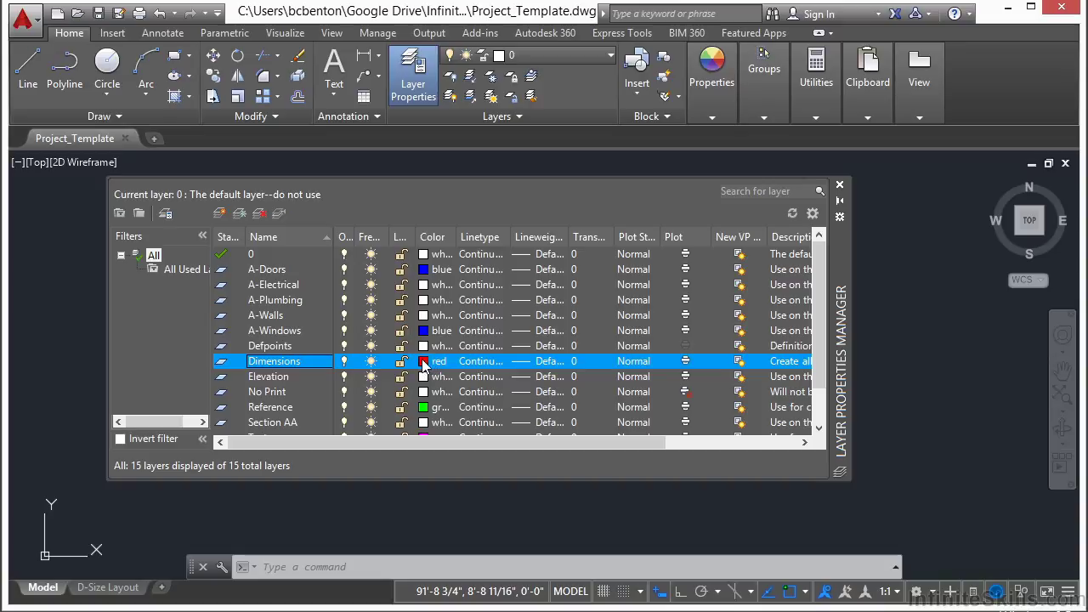
click(425, 364)
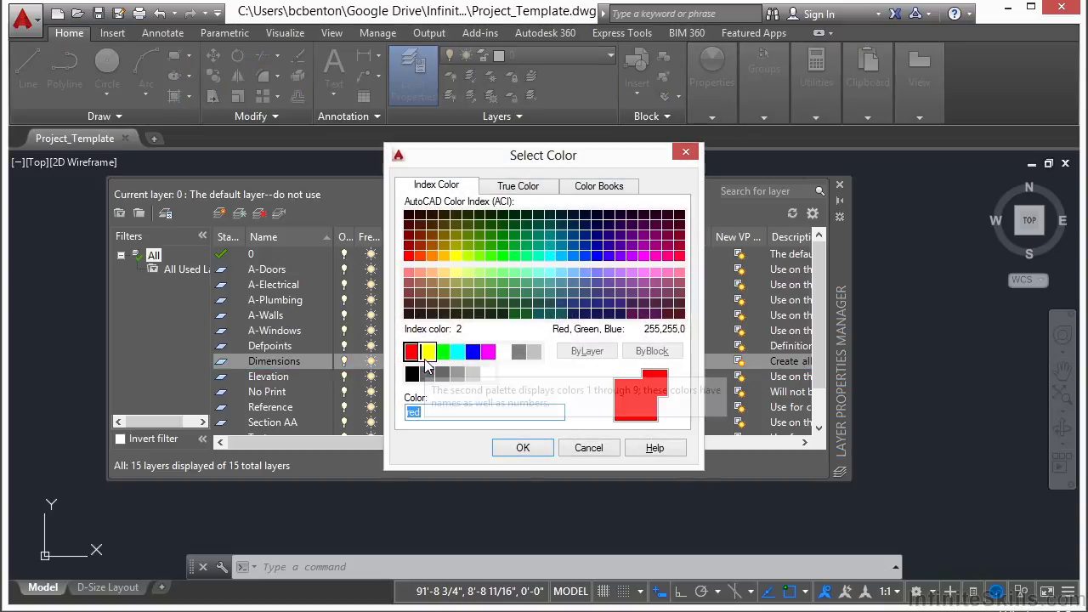
click(503, 351)
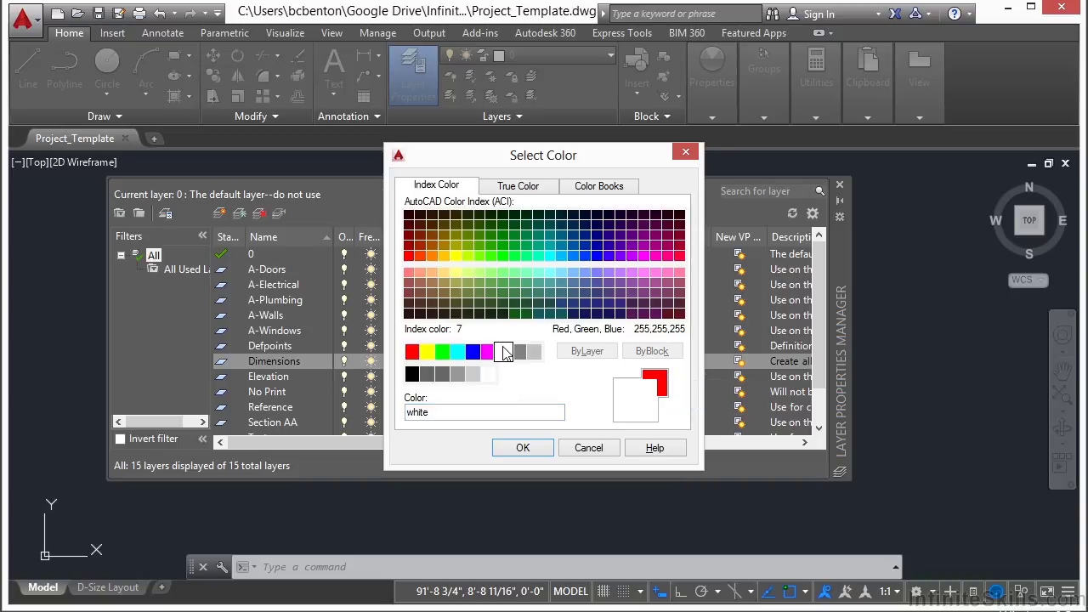
click(524, 447)
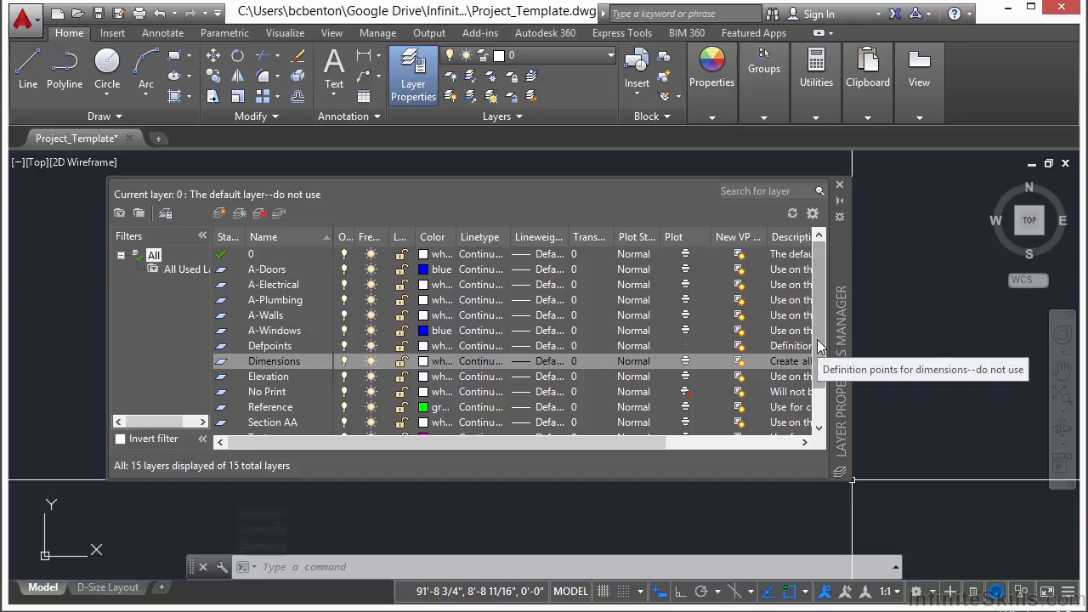
Step: Create a new layer named Wall-Exterior based on the A-Electrical layer's properties
scroll(825, 362, down, 1)
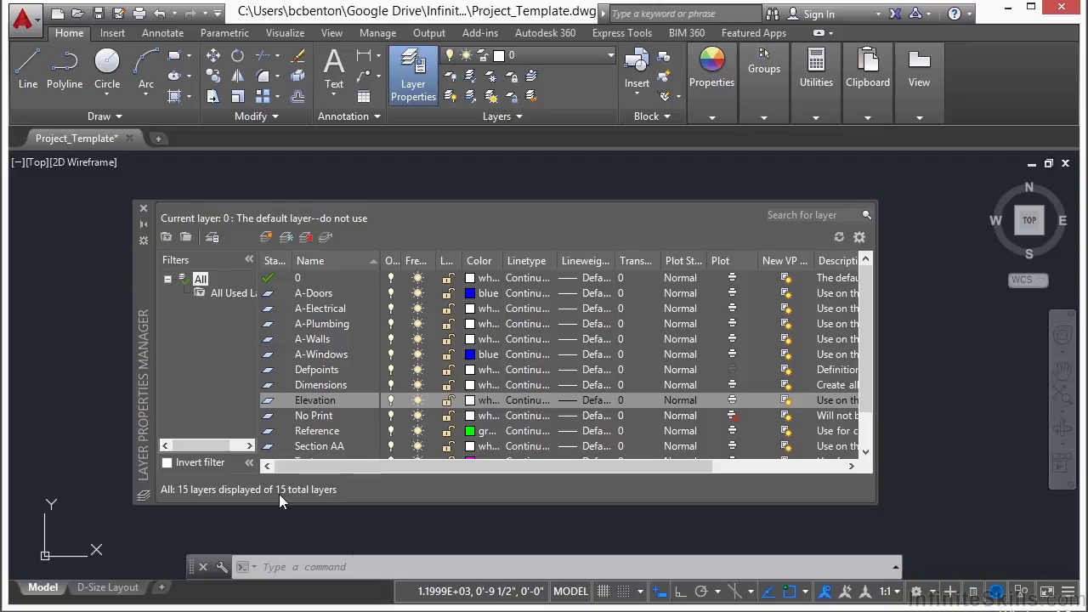
drag(313, 467, 469, 468)
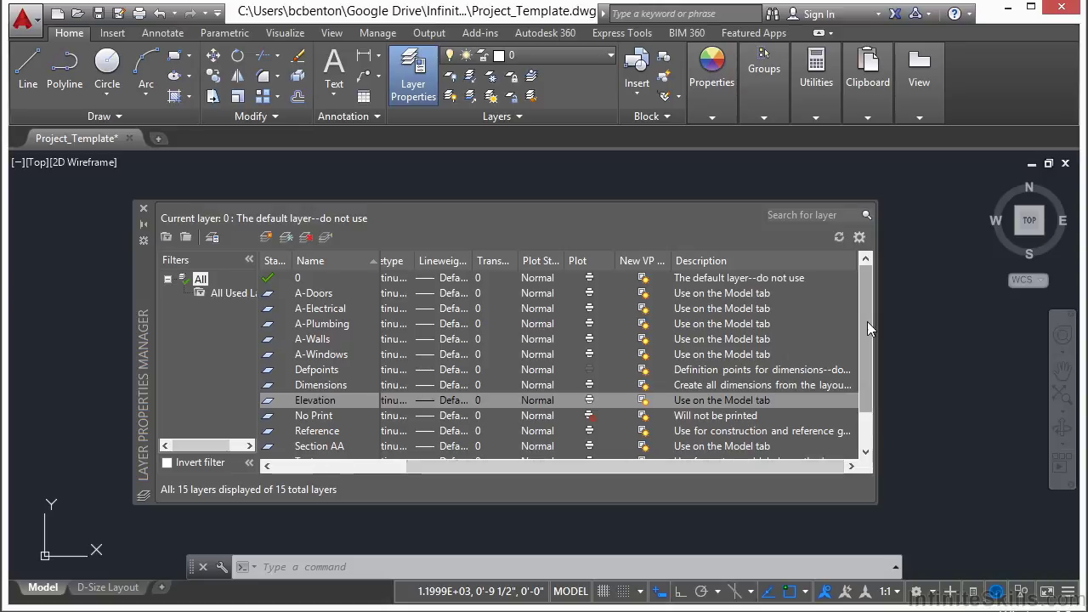
mouse_move(872, 329)
mouse_down()
mouse_move(872, 390)
mouse_move(870, 320)
mouse_up()
drag(491, 470, 349, 467)
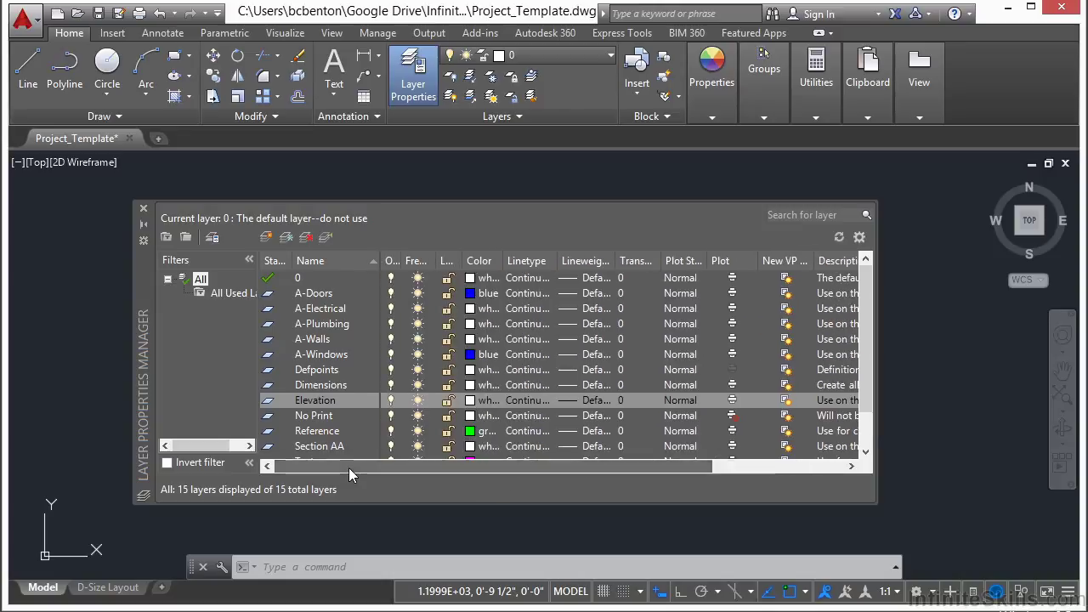
click(330, 309)
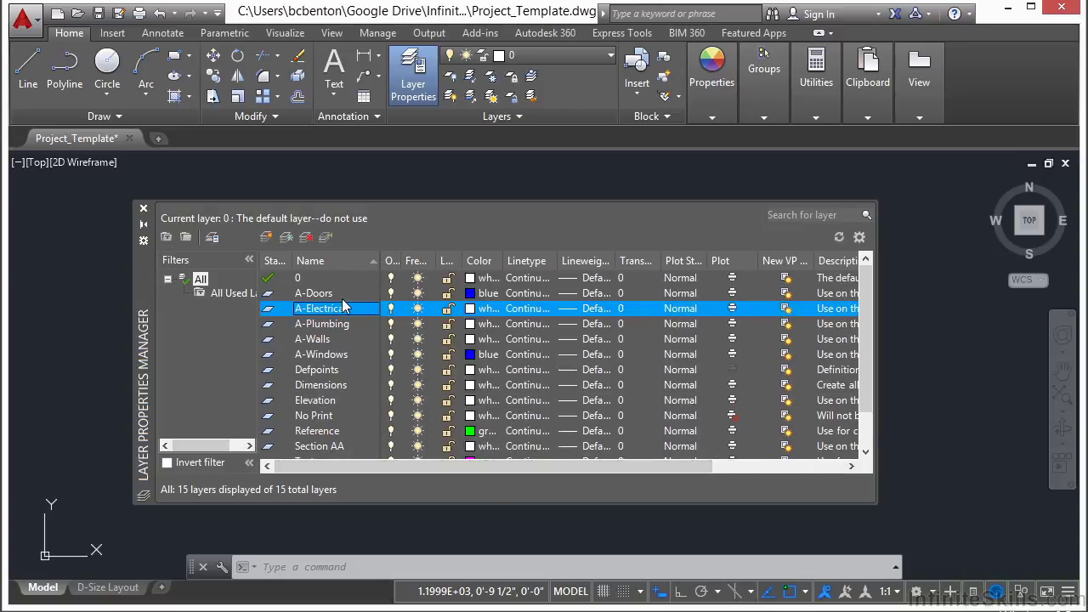
click(267, 238)
text(Wall-)
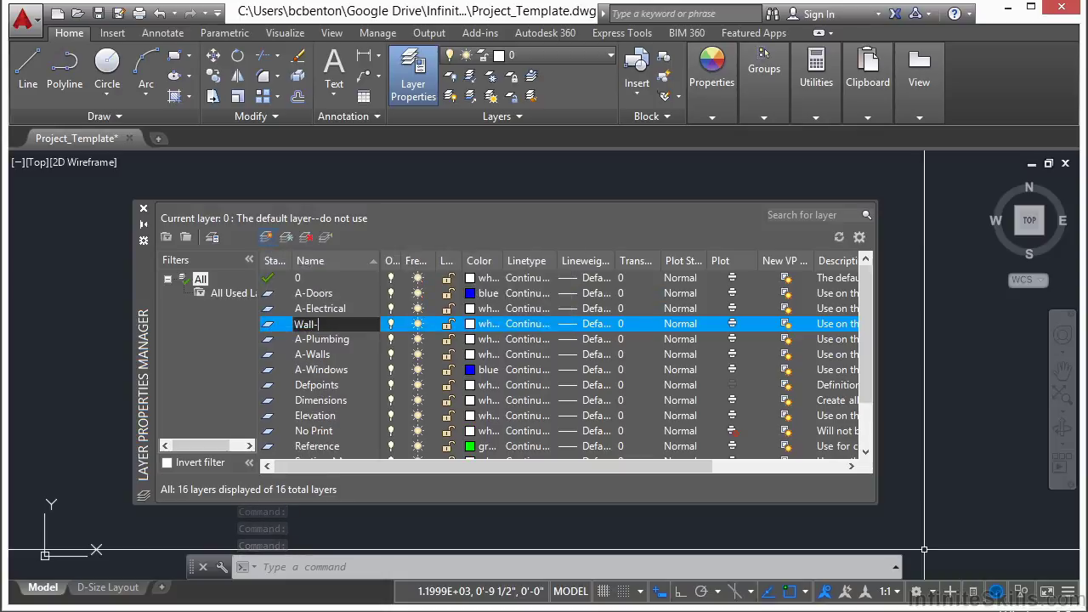
text(Exterio)
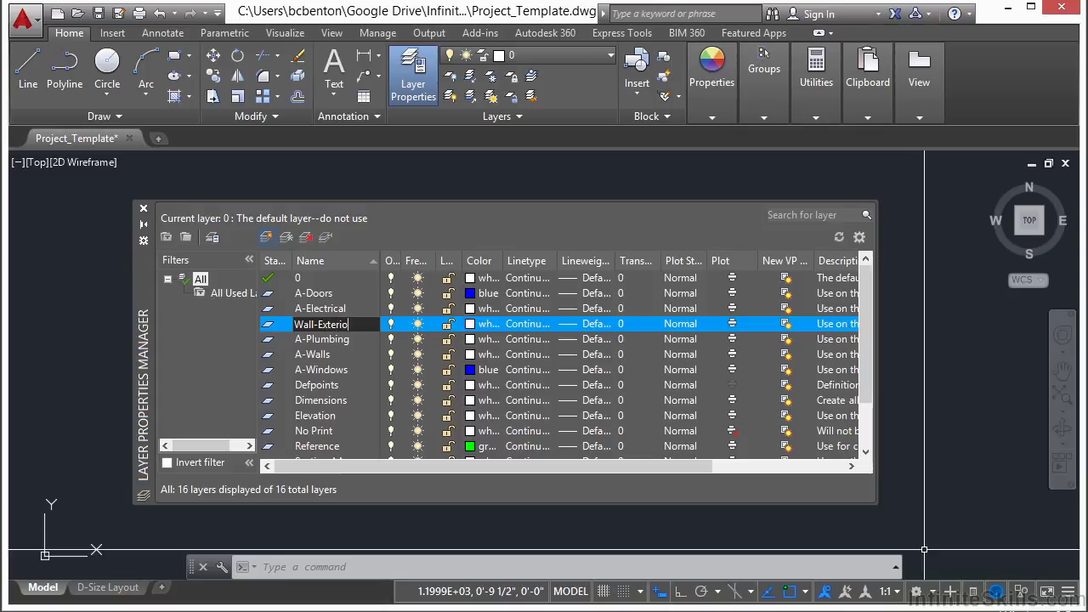
key(Return)
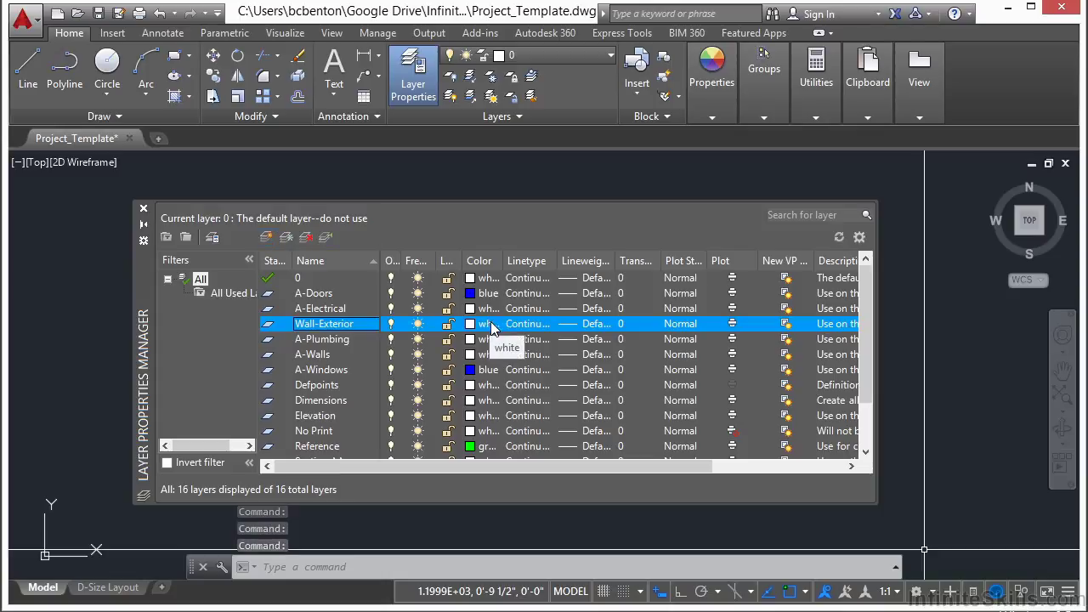
Step: Replace the Wall-Exterior layer's description with "Exterior Wall"
click(829, 324)
drag(771, 325, 736, 334)
key(BackSpace)
key(BackSpace)
key(BackSpace)
key(BackSpace)
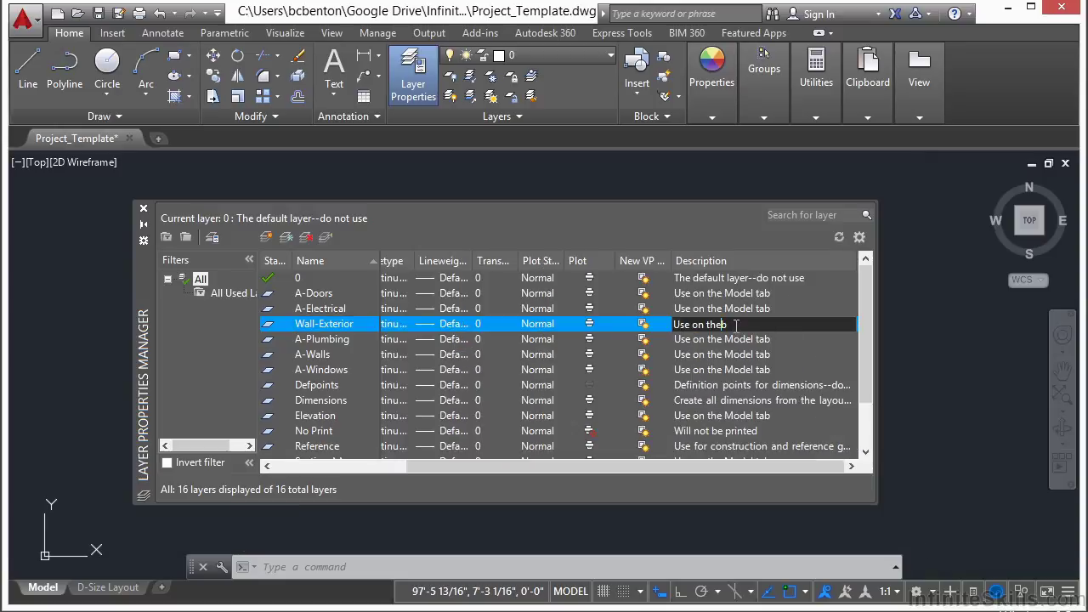
key(BackSpace)
key(BackSpace)
key(BackSpace)
key(BackSpace)
key(BackSpace)
key(BackSpace)
key(BackSpace)
text(Exterior Wall)
key(Return)
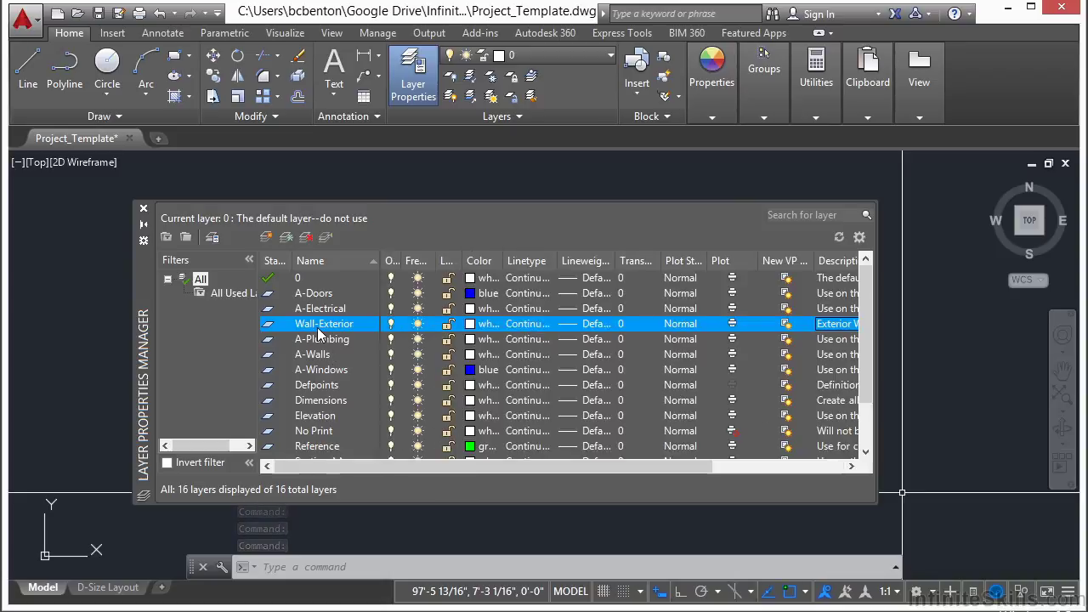
Step: Create another new layer named Wall-Hatch based on the Wall-Exterior layer
click(266, 237)
text(Wall-)
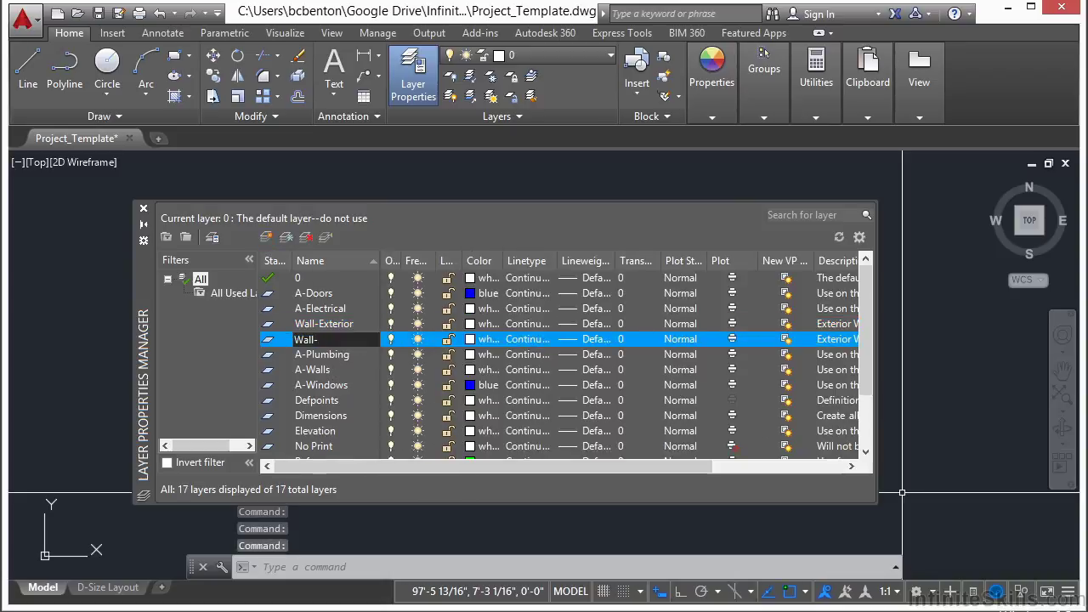
text(Hatch)
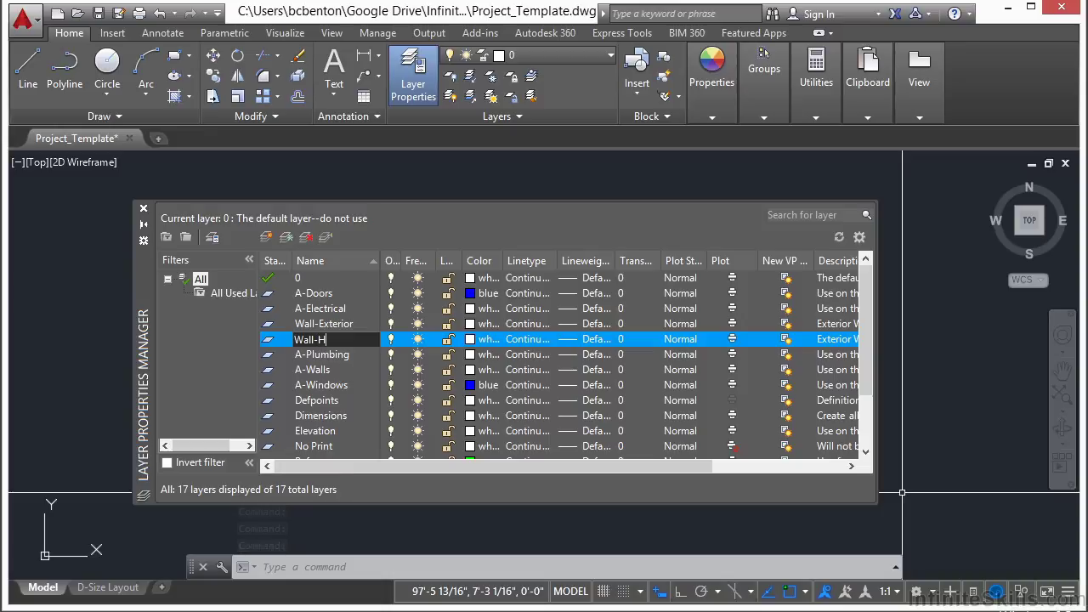
key(Return)
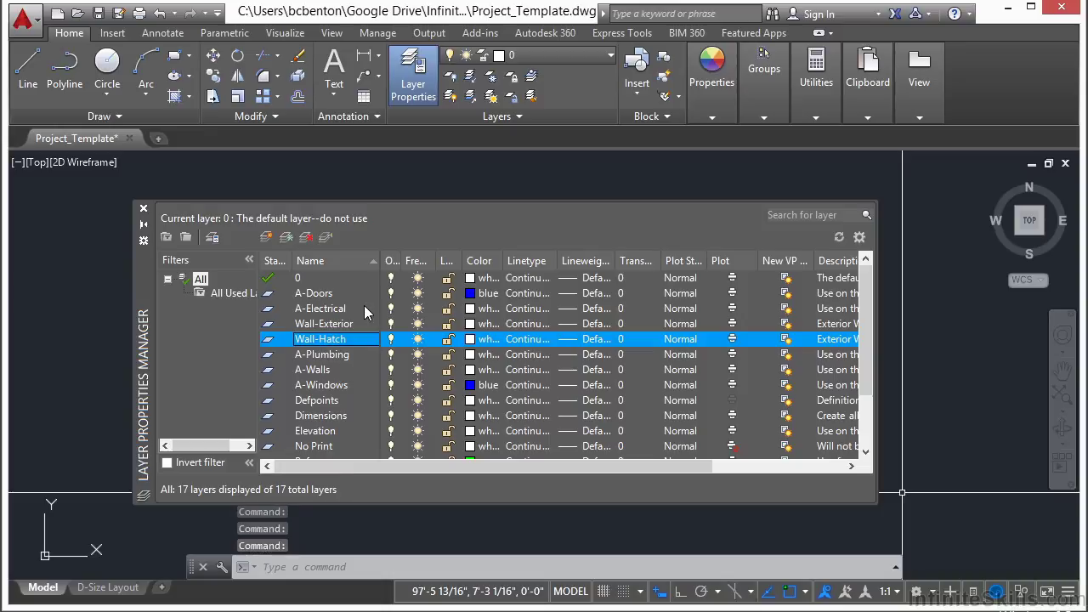
Step: Set the Wall-Hatch layer's color to index color 8
click(489, 341)
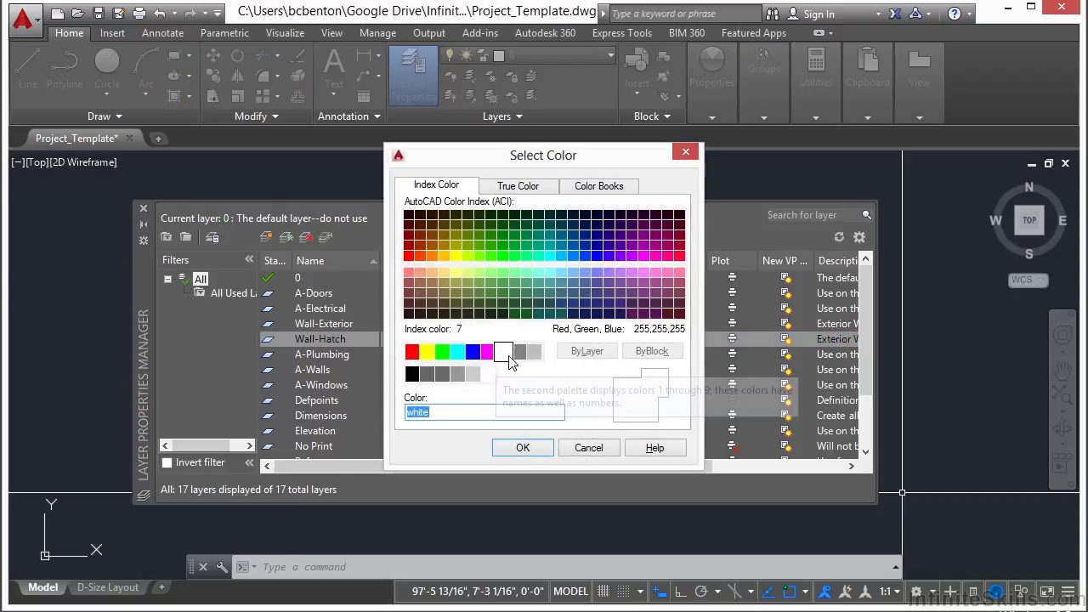
click(520, 355)
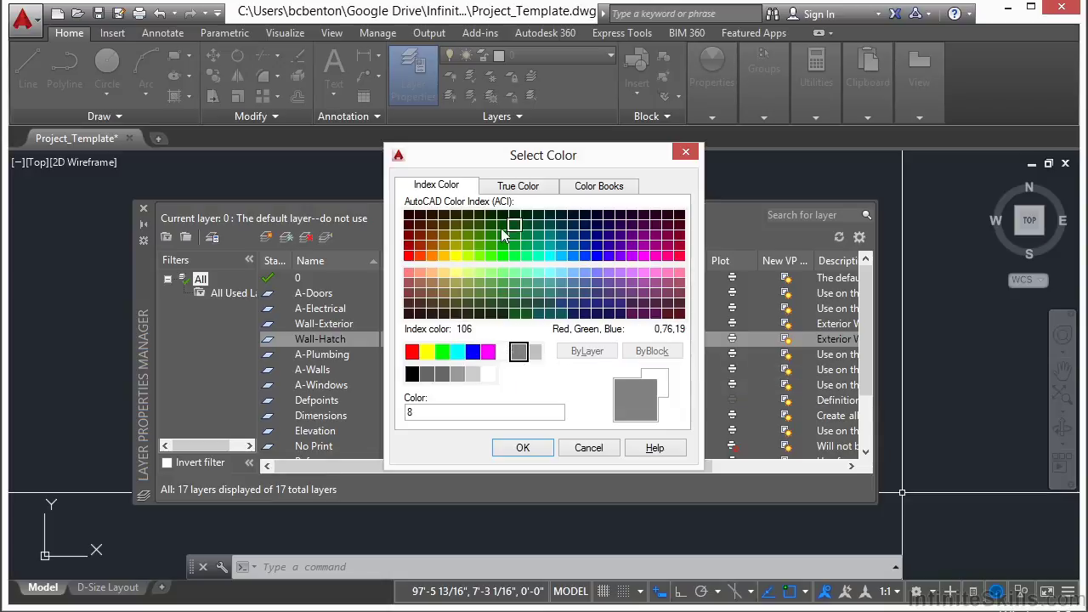
click(442, 416)
key(BackSpace)
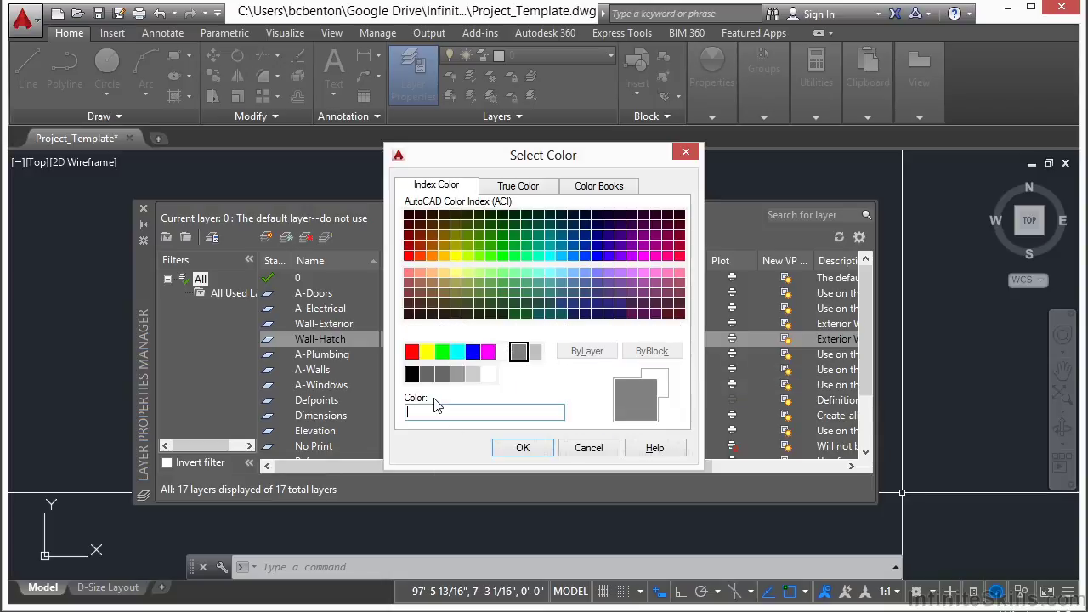
key(Return)
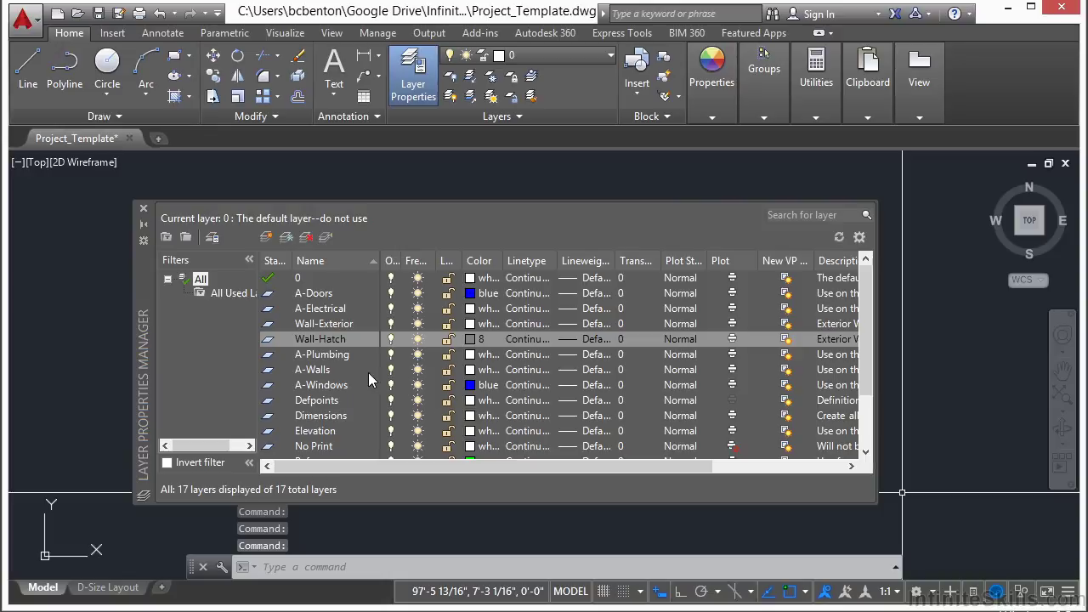
Step: Create a new layer named Wall-Interior based on the Wall-Hatch layer and set its color to blue
key(alt+n)
text(Wall-)
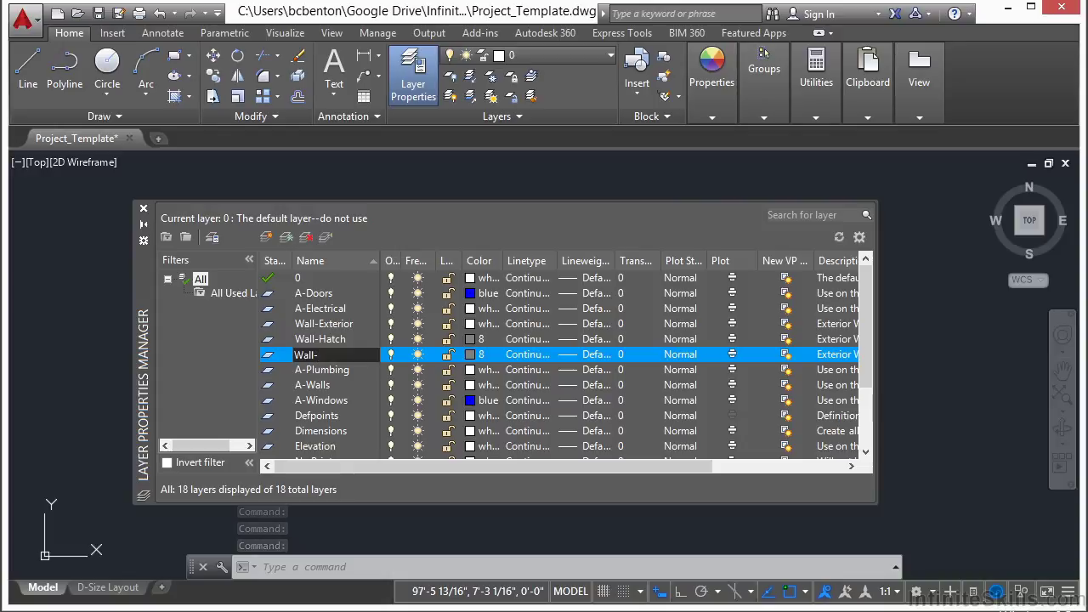
text(Interior)
key(Return)
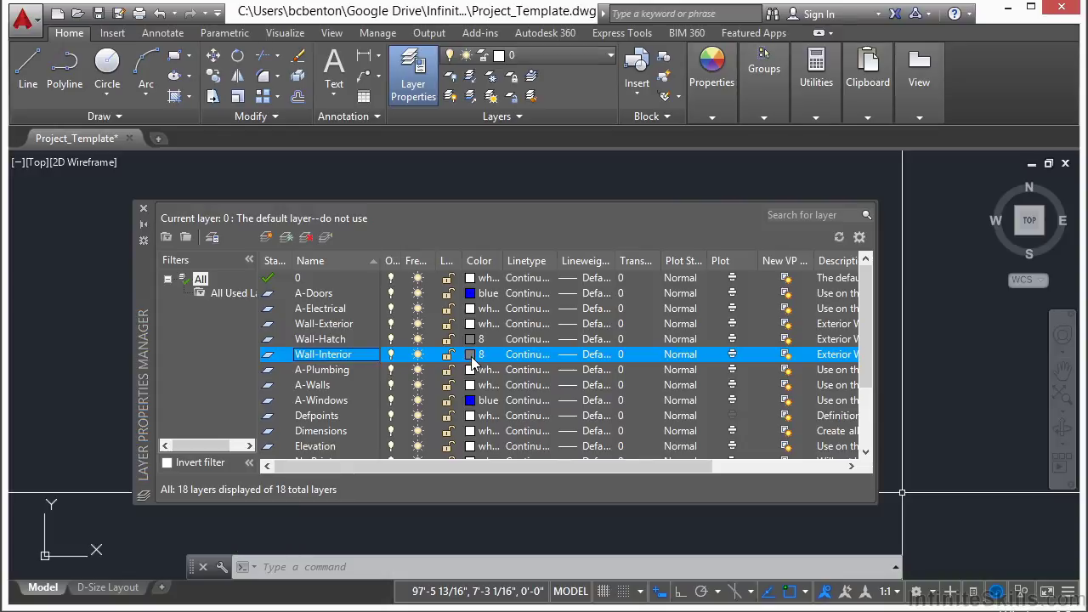
click(475, 358)
click(471, 355)
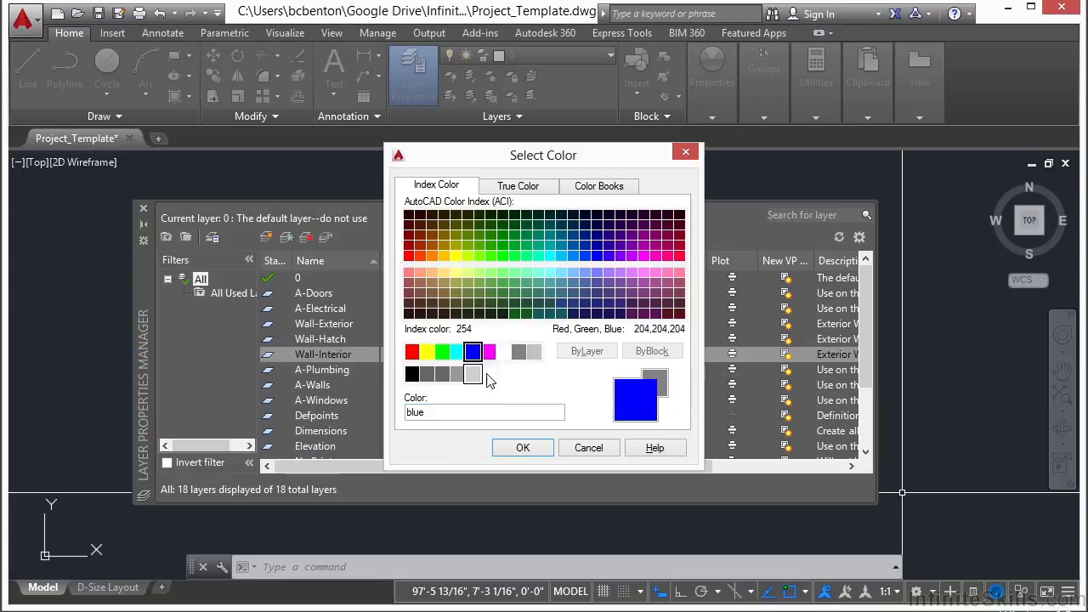
click(521, 441)
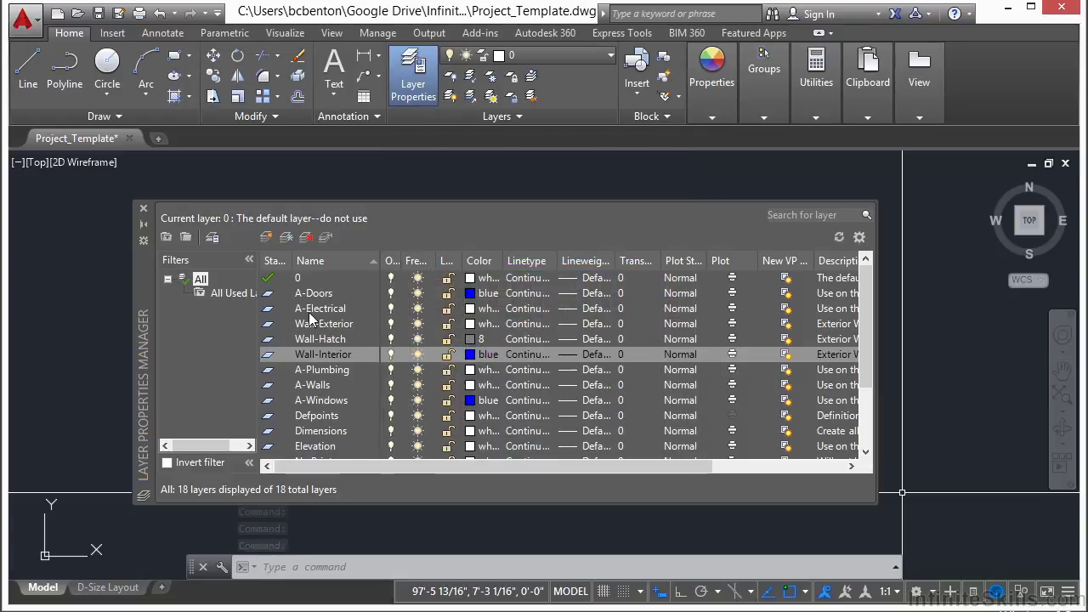
Step: Add a new layer named Door based on the Wall-Interior layer and set its color to yellow
click(266, 238)
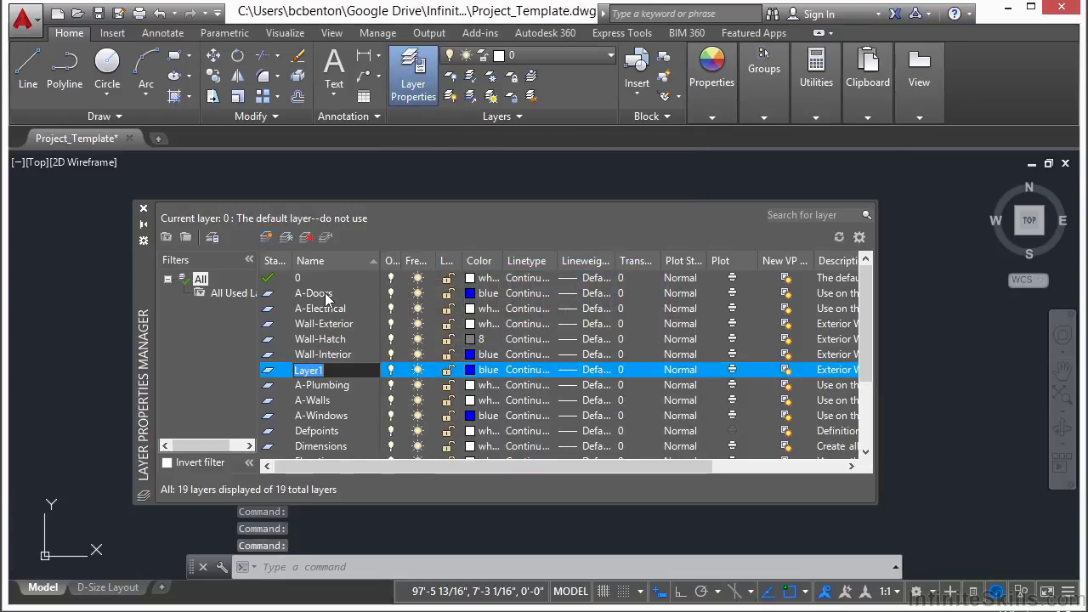
text(Door)
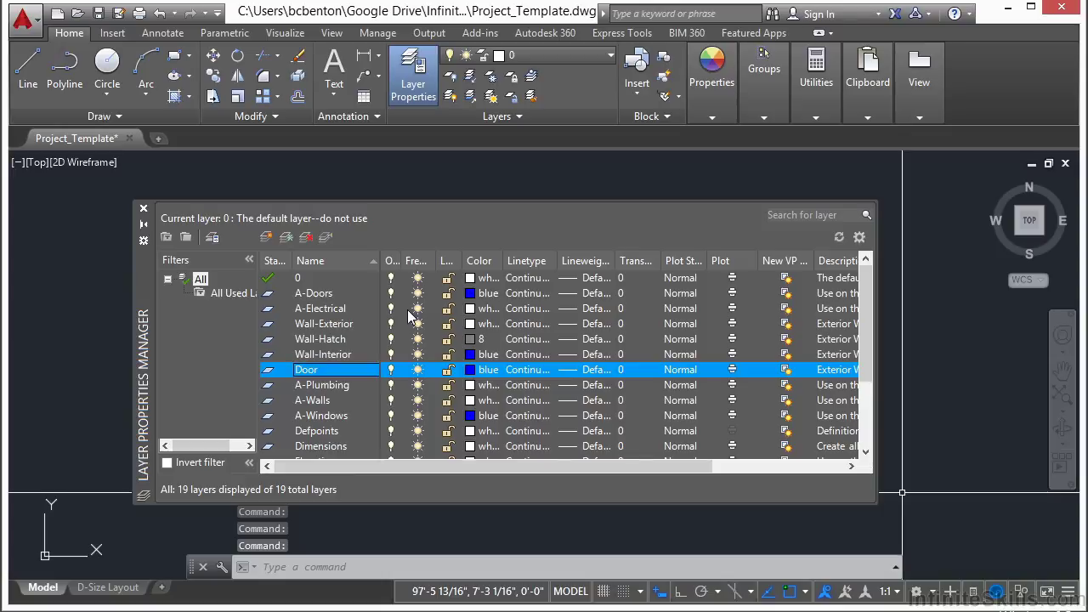
click(481, 369)
click(426, 351)
click(522, 447)
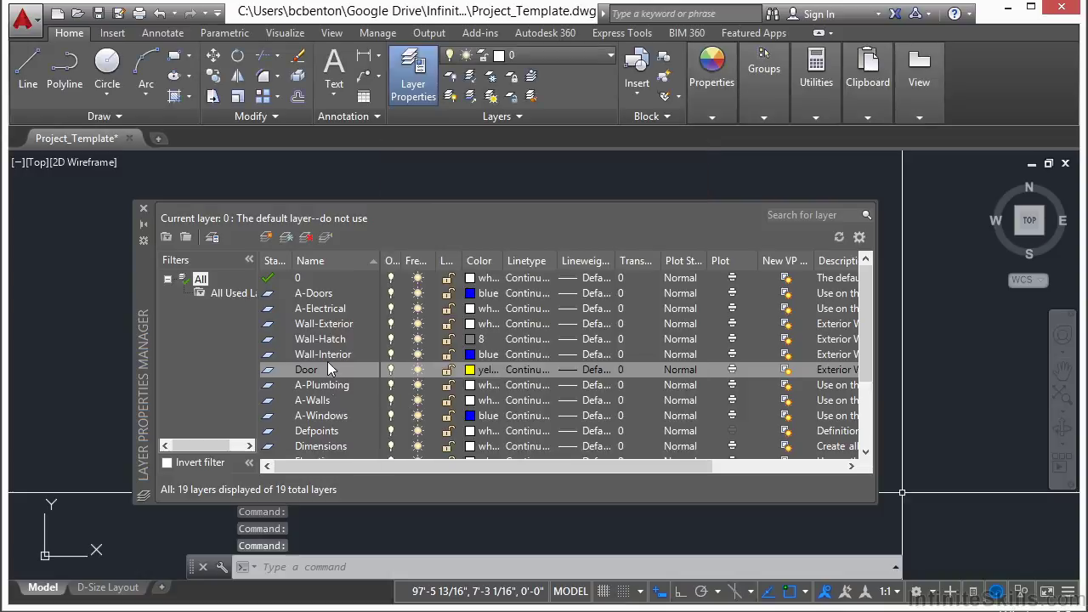
Step: Add a new layer named Window based on the Door layer and set its color to index color 30
click(266, 238)
text(Window)
key(Return)
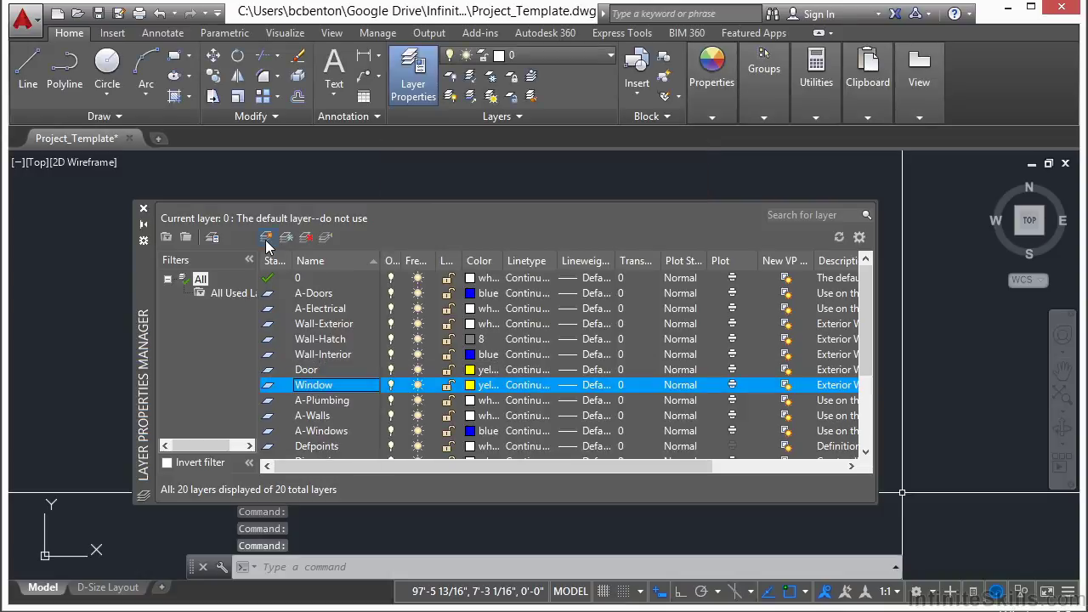
click(470, 389)
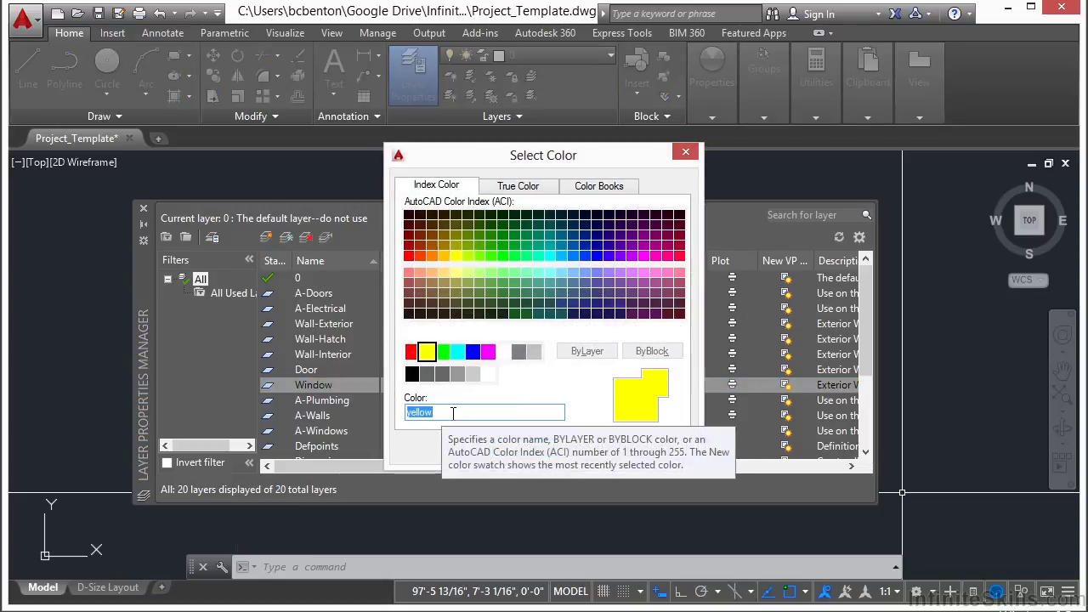
text(30)
key(Return)
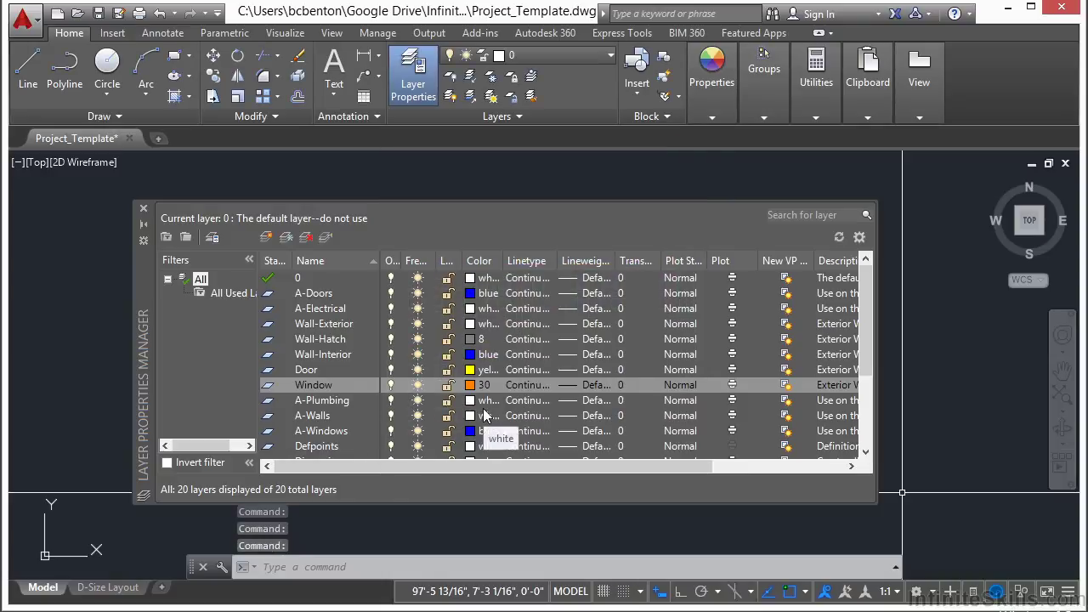
Step: Add a new layer named Chair based on the Window layer and set its color to magenta
click(269, 240)
text(Chair)
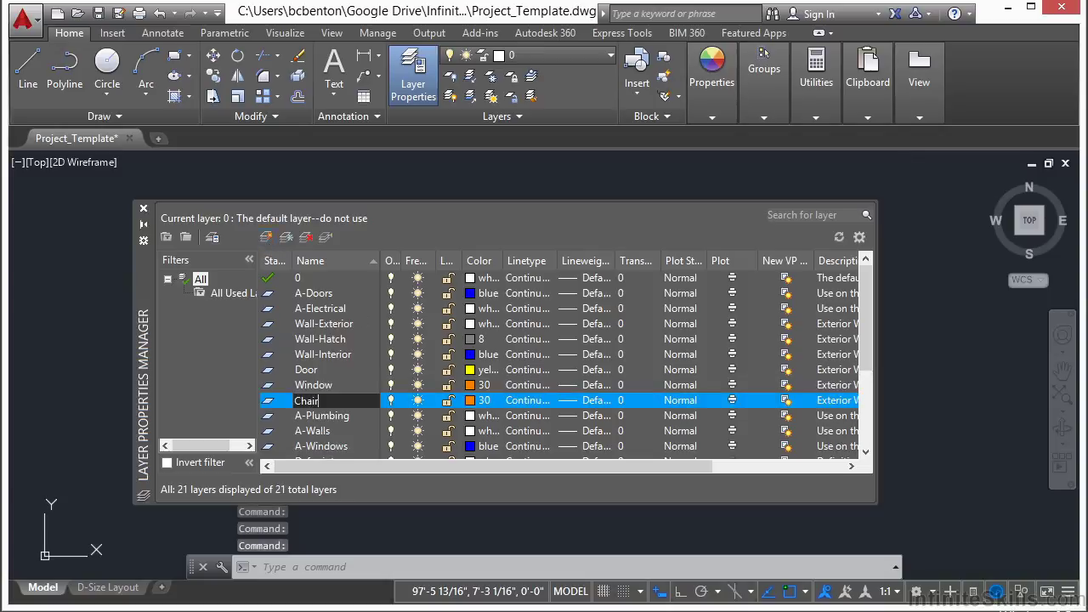
key(Return)
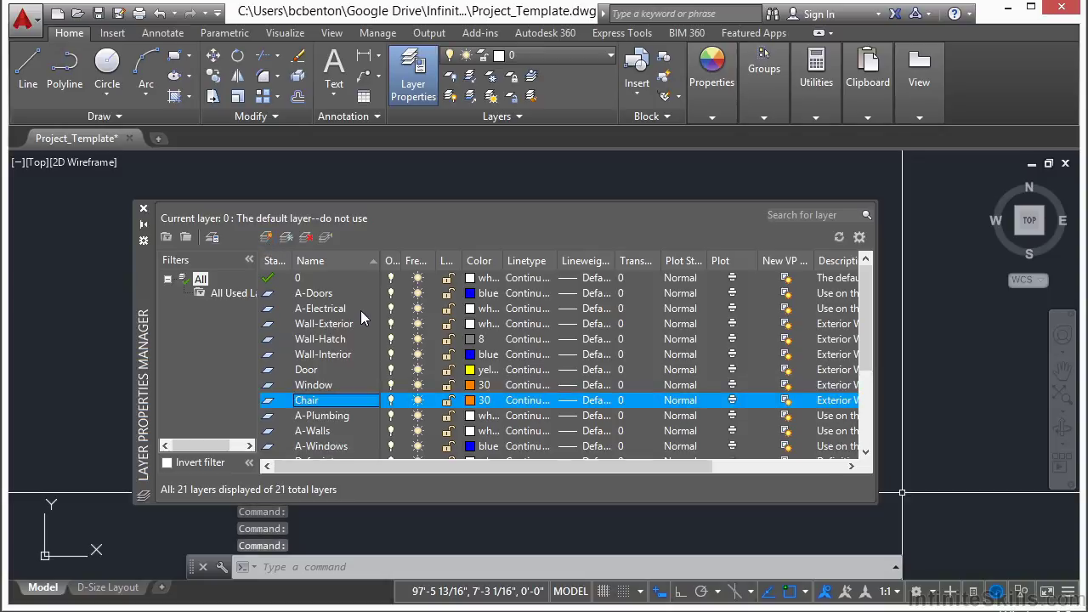
click(468, 399)
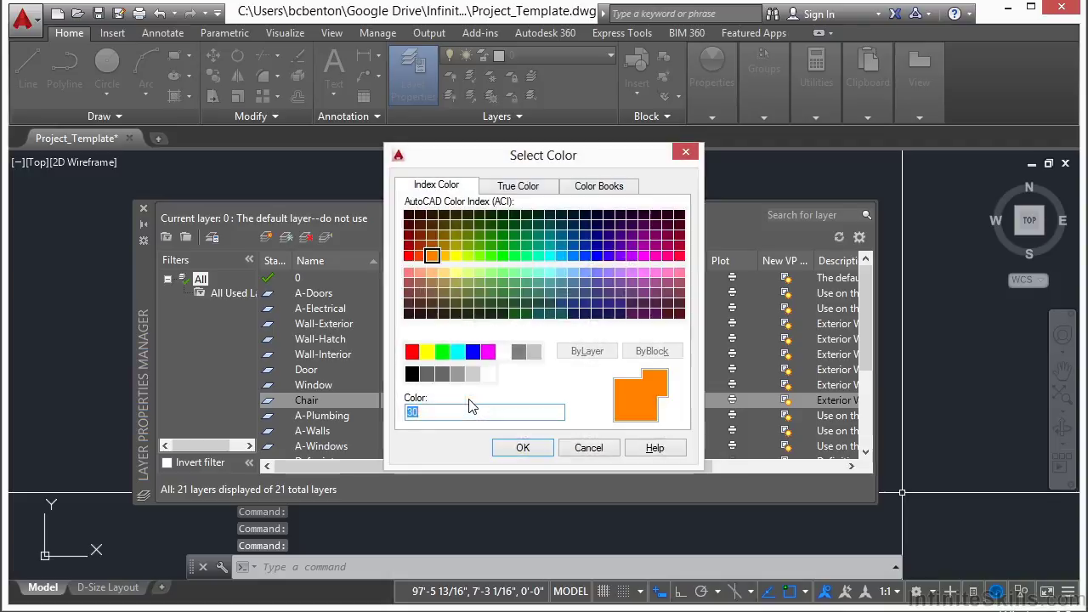
click(488, 351)
click(523, 446)
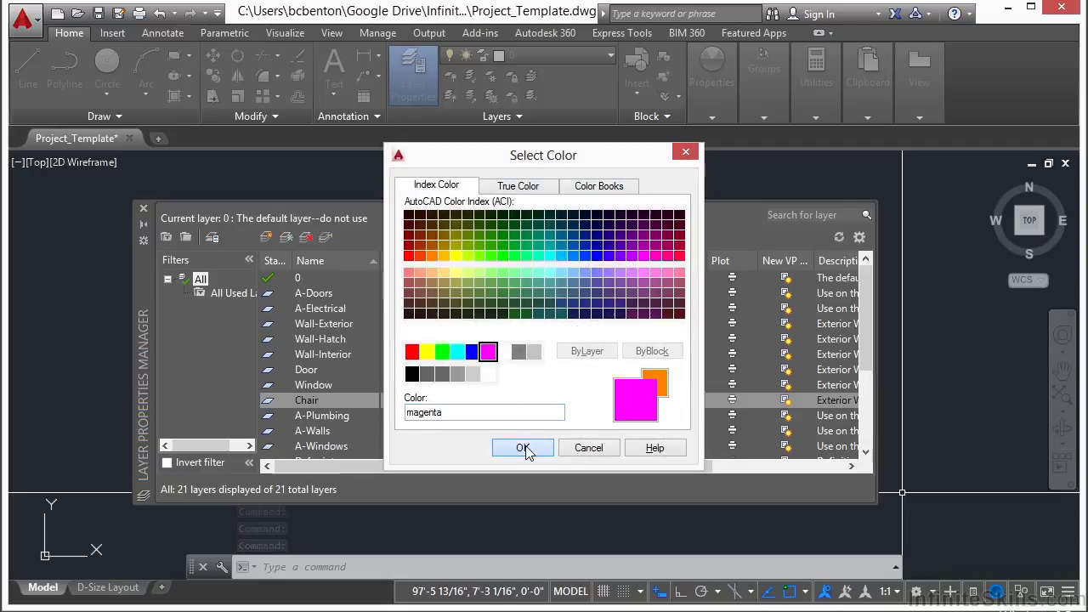
Step: Try to add a new layer named Text based on the Chair layer, and cancel the name entry
click(267, 237)
text(Text)
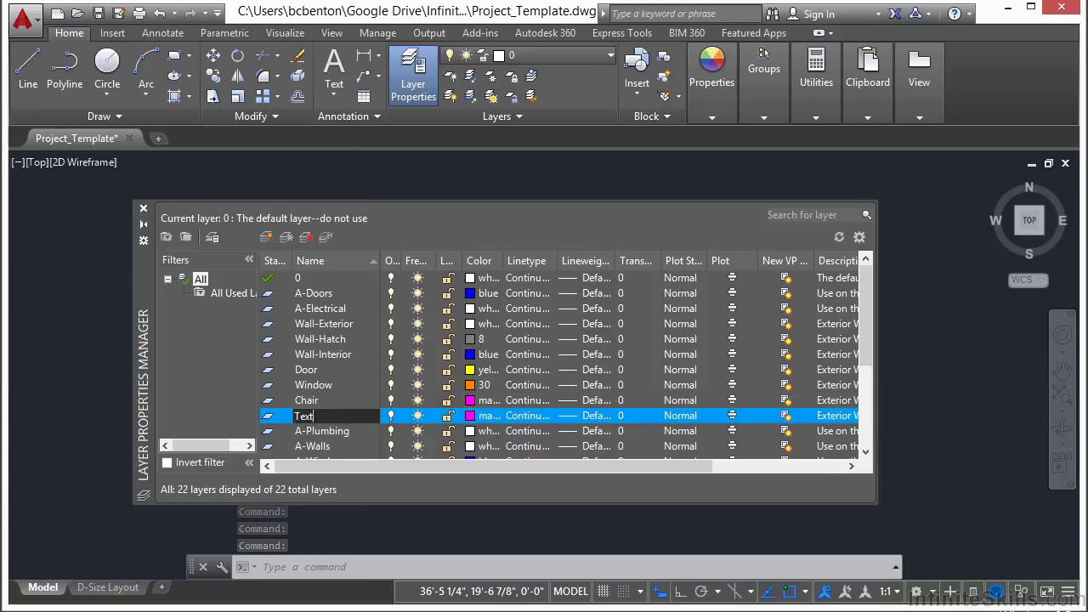
key(Return)
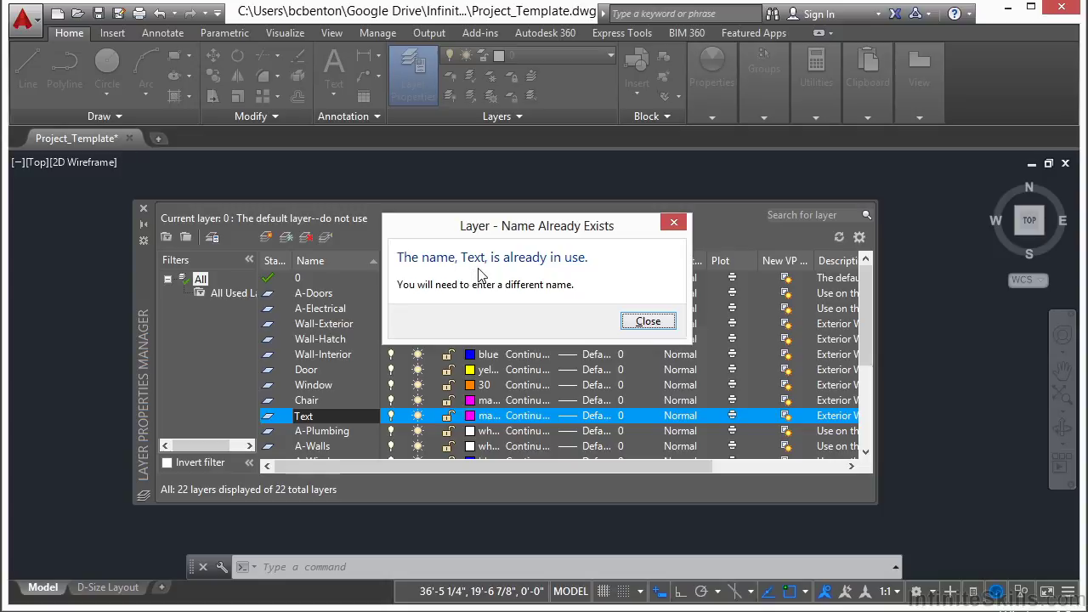
click(659, 321)
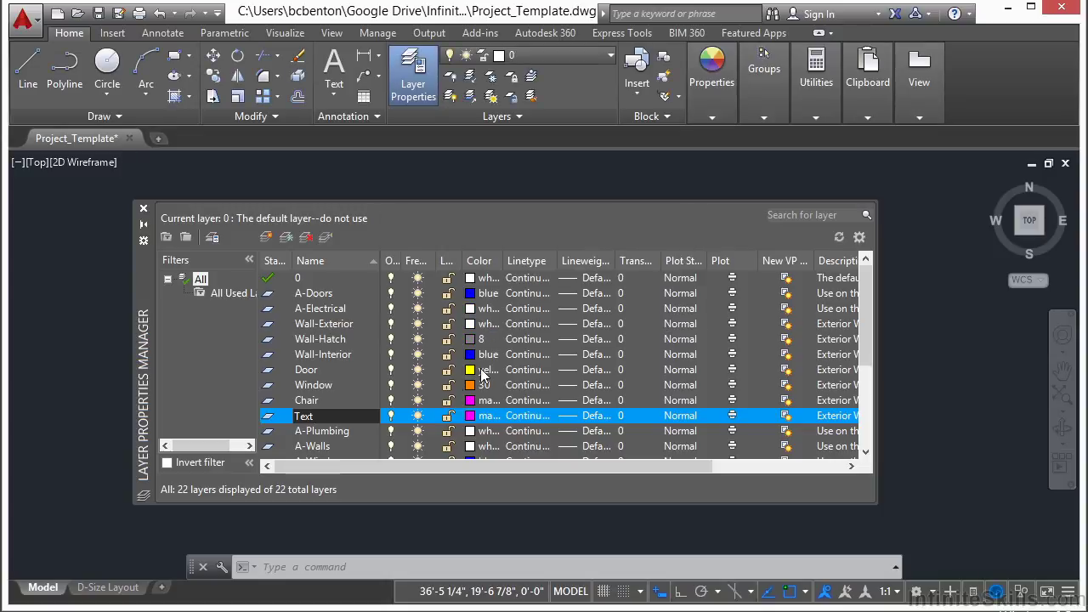
key(BackSpace)
key(BackSpace)
key(BackSpace)
key(BackSpace)
key(Escape)
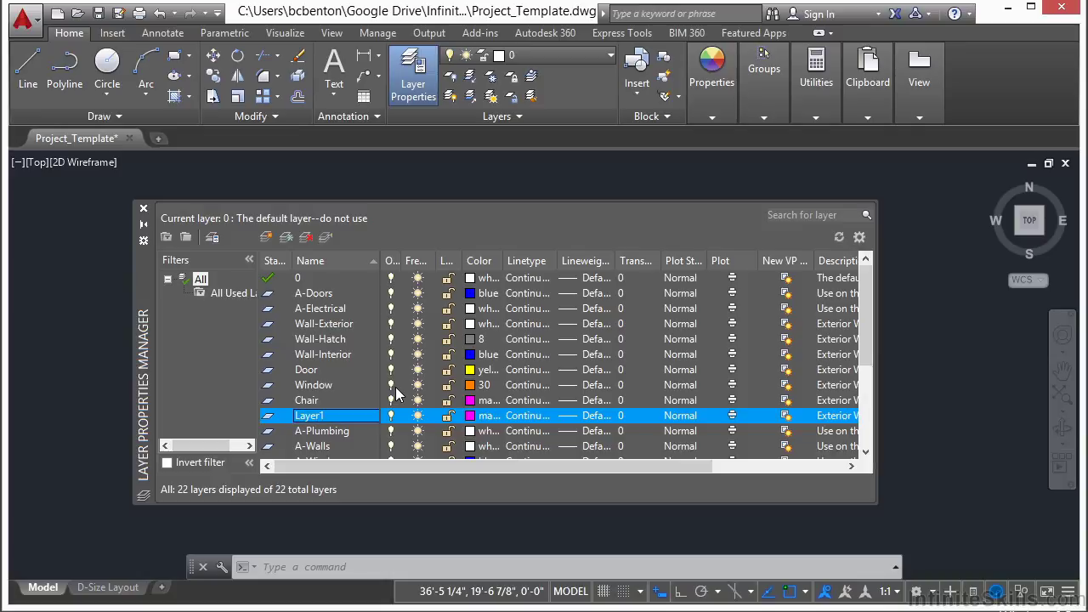
Step: Set the existing Text layer's color to white
scroll(365, 389, down, 1)
scroll(310, 403, down, 3)
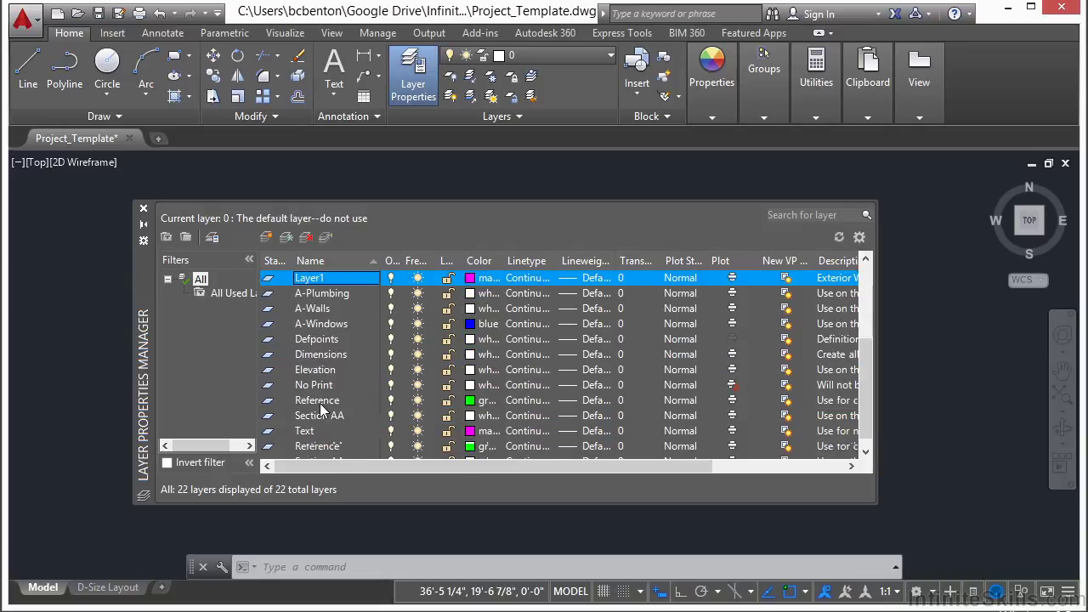
click(306, 417)
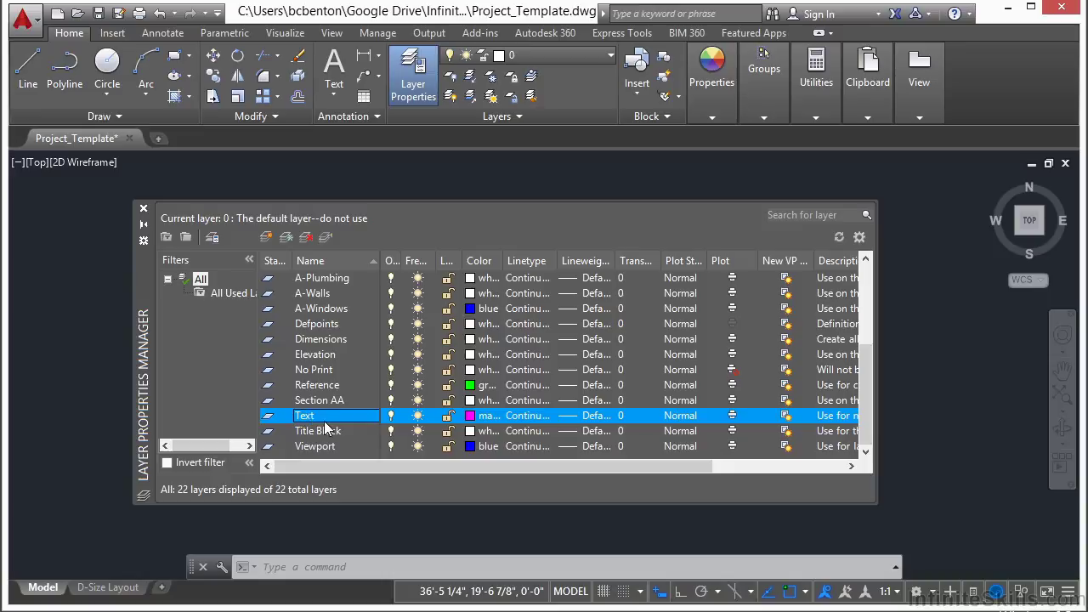
click(486, 415)
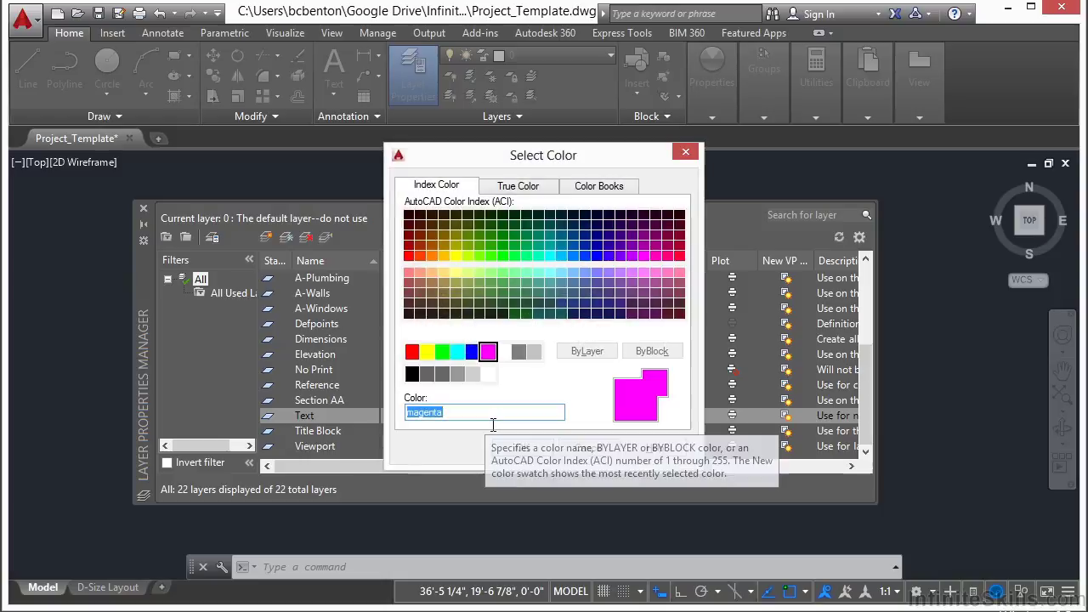
click(503, 351)
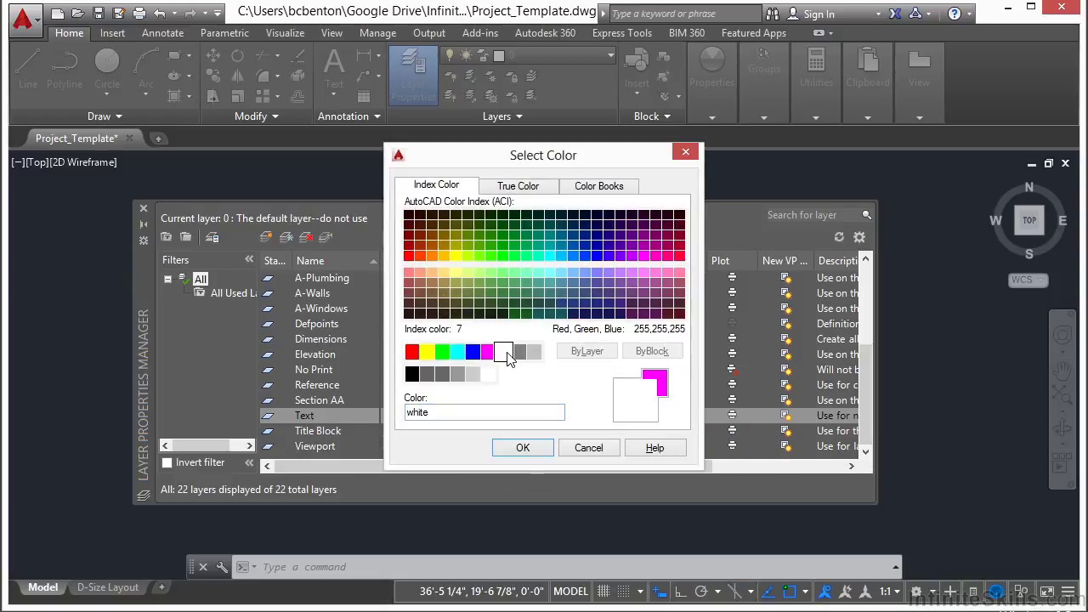
click(523, 448)
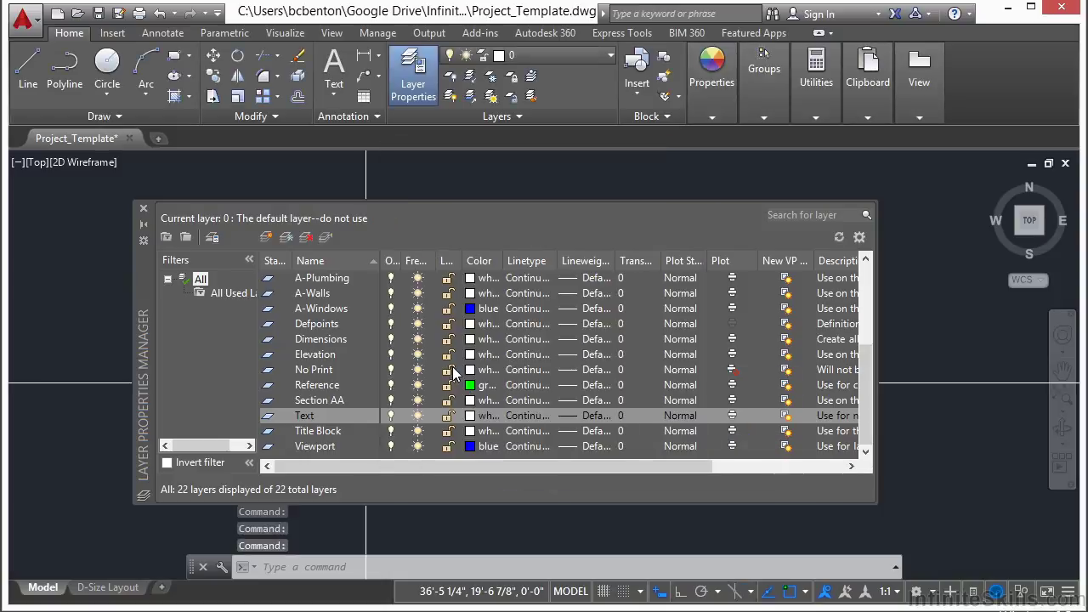
Step: Add a new layer named Plant based on the Text layer and set its color to red
click(266, 237)
text(Pl)
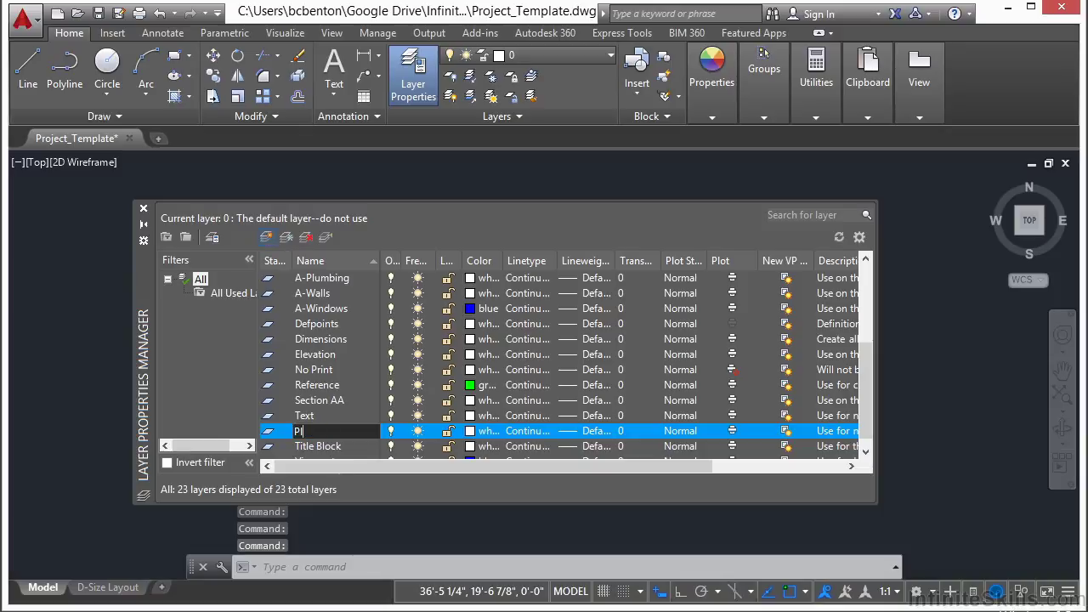
text(ant)
key(Return)
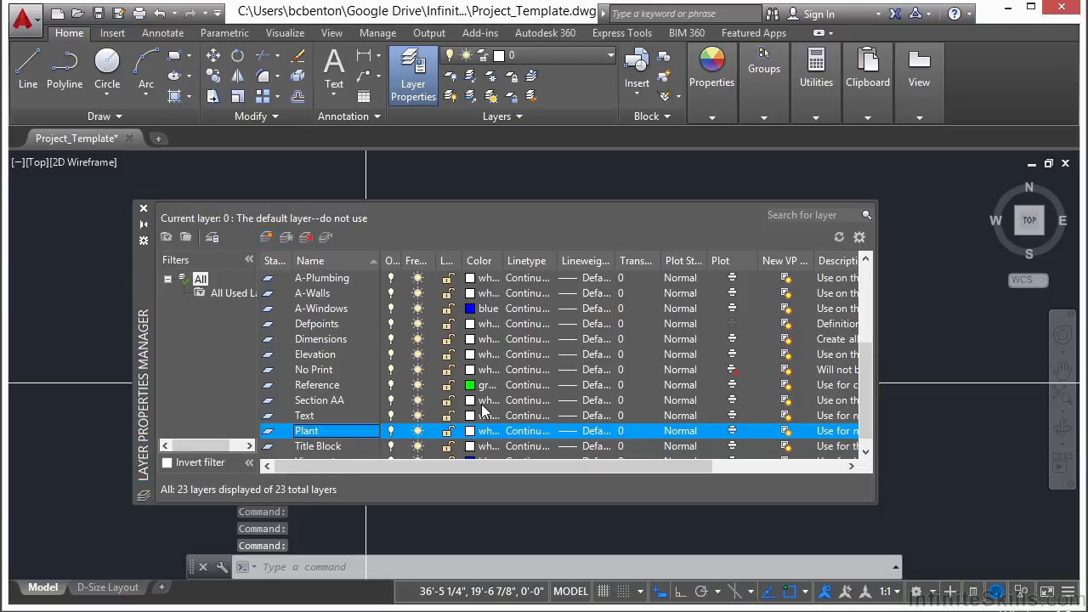
click(479, 435)
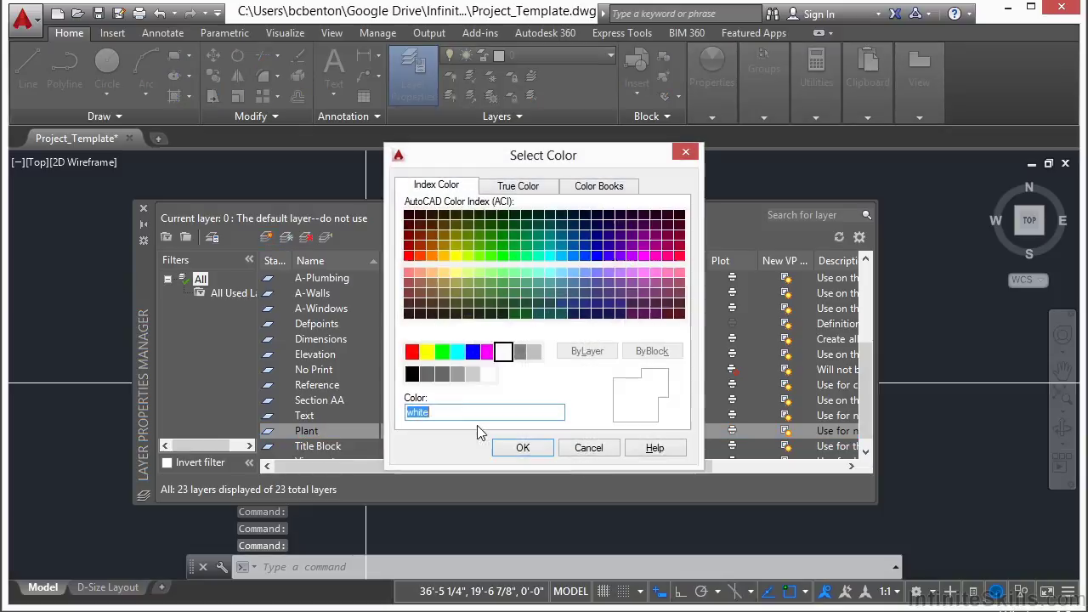
click(412, 352)
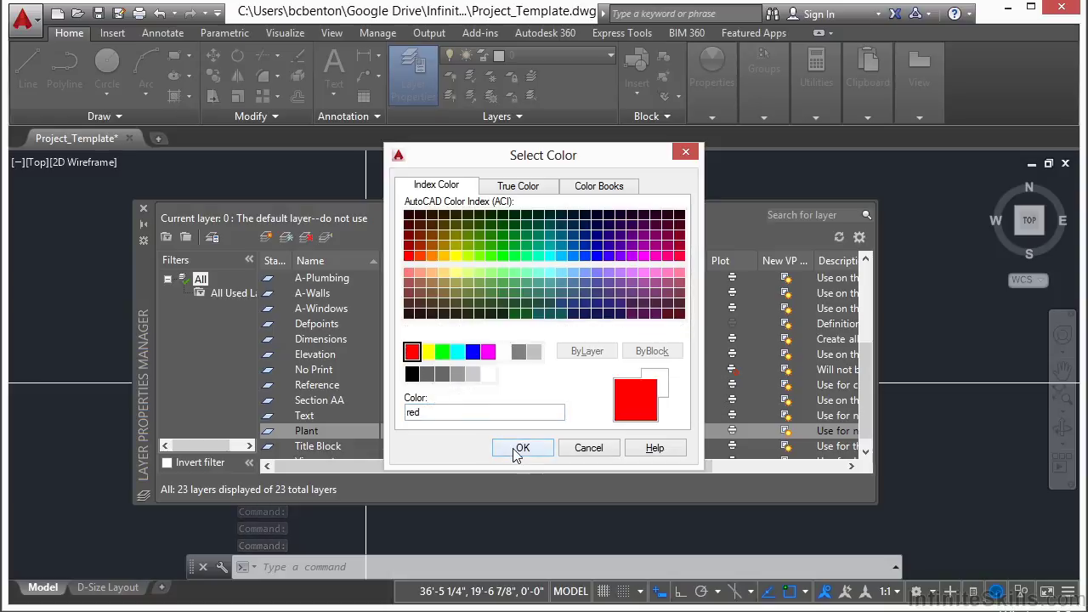
click(518, 448)
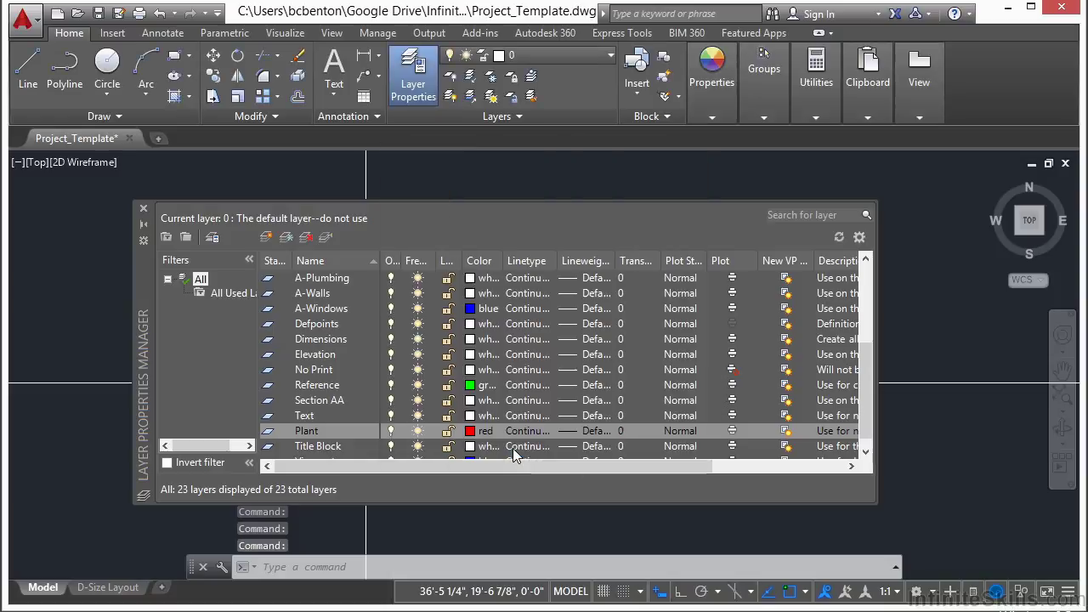
Step: Add a new layer named Footing based on the Plant layer and set its color to index color 8
click(266, 238)
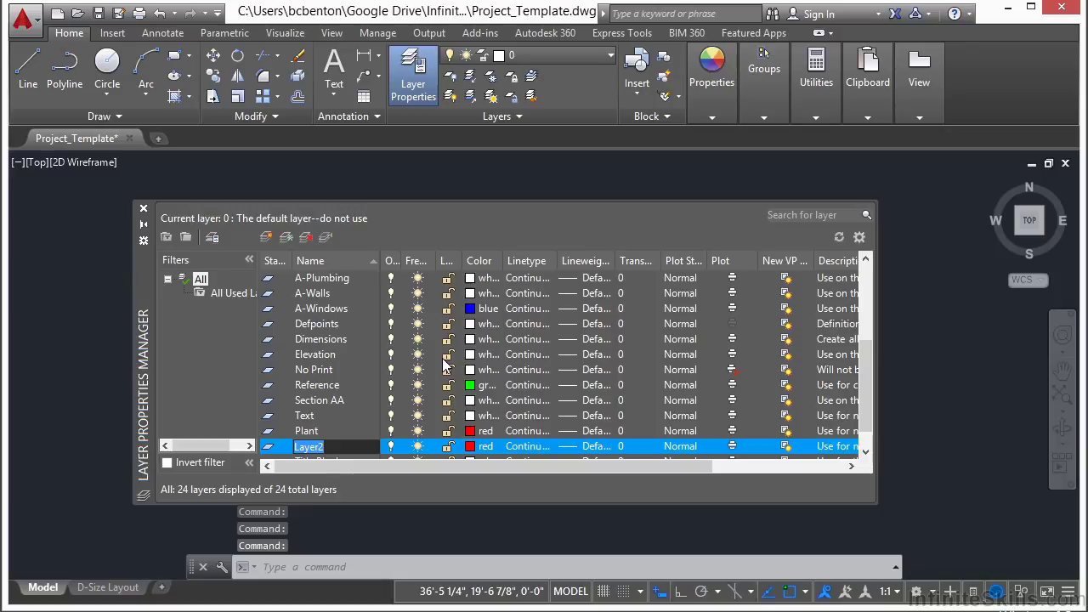
text(Footing)
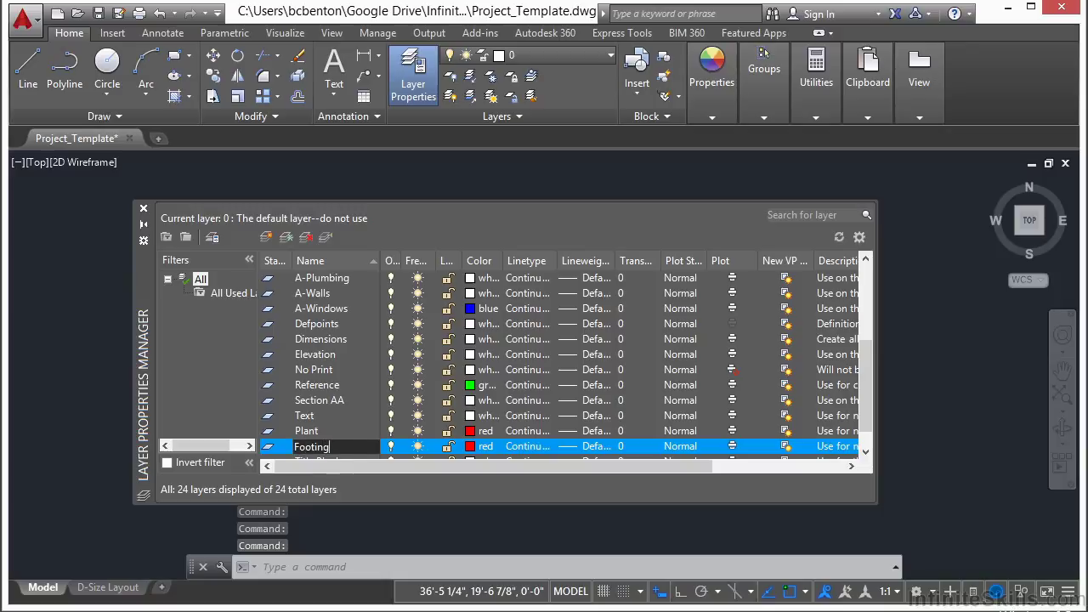
key(Return)
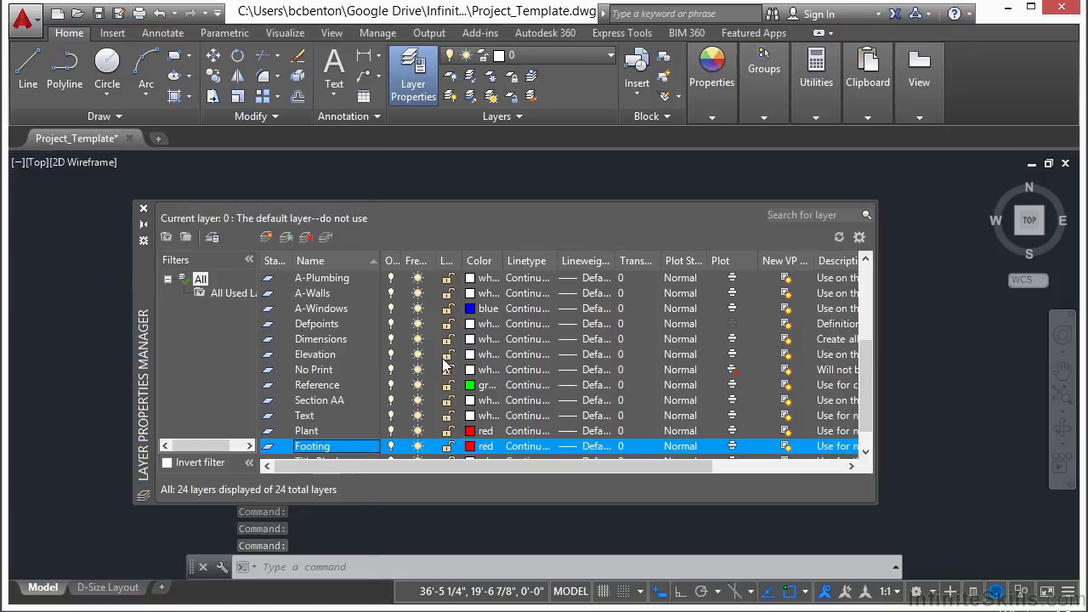
click(478, 446)
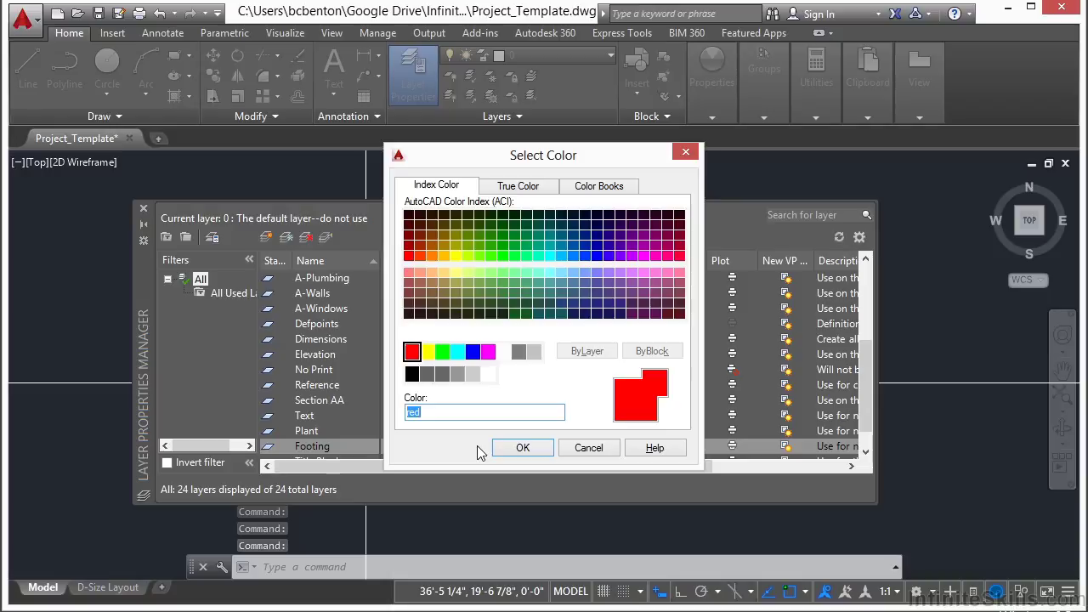
click(520, 352)
click(535, 454)
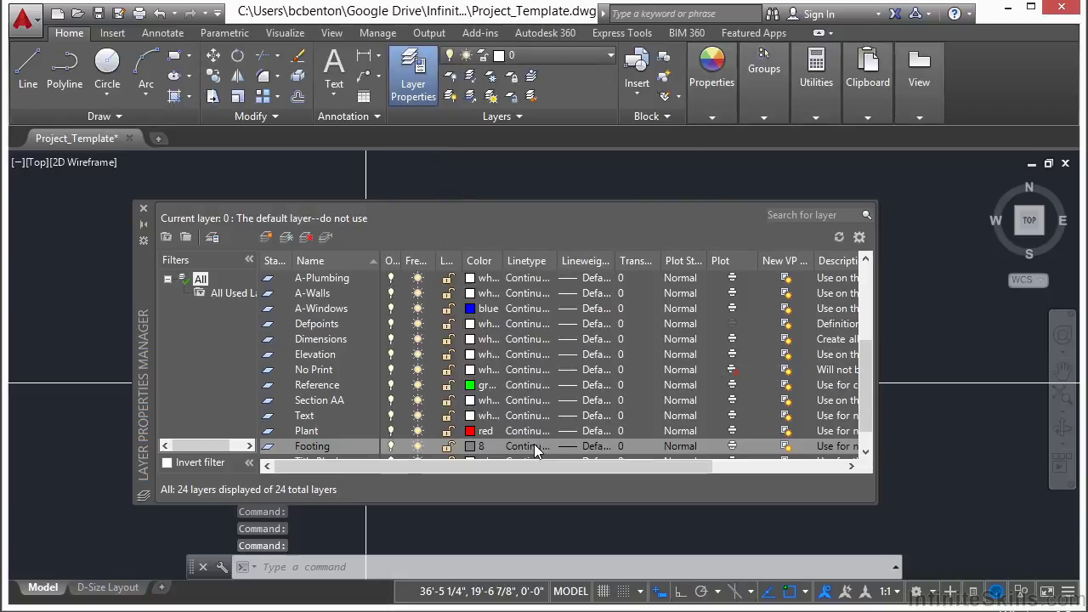
Step: Load the HIDDEN linetype from acad.lin while choosing a linetype for the Footing layer
click(534, 446)
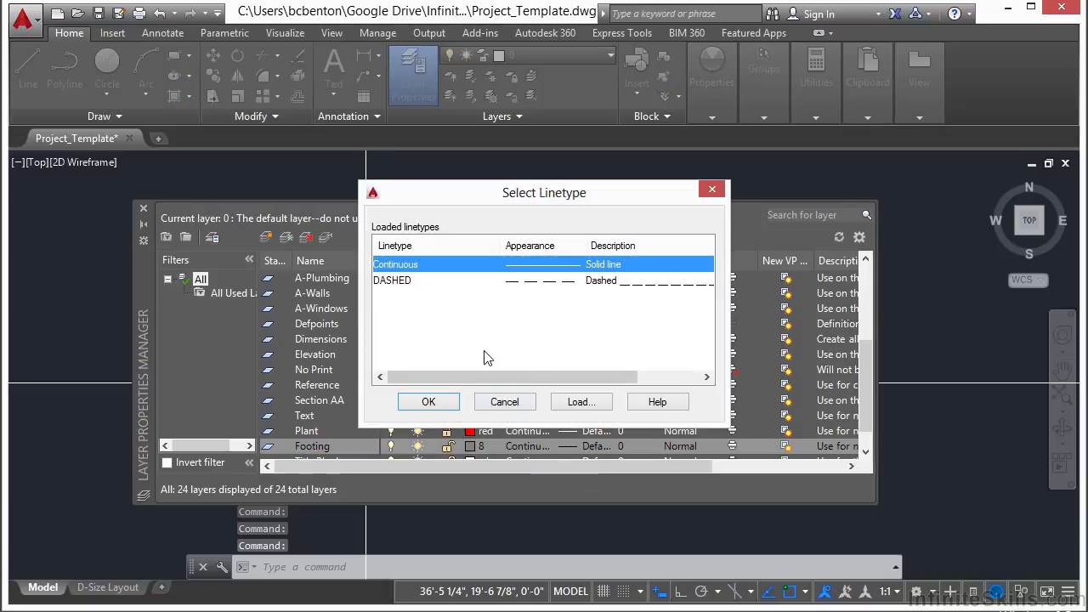
click(412, 281)
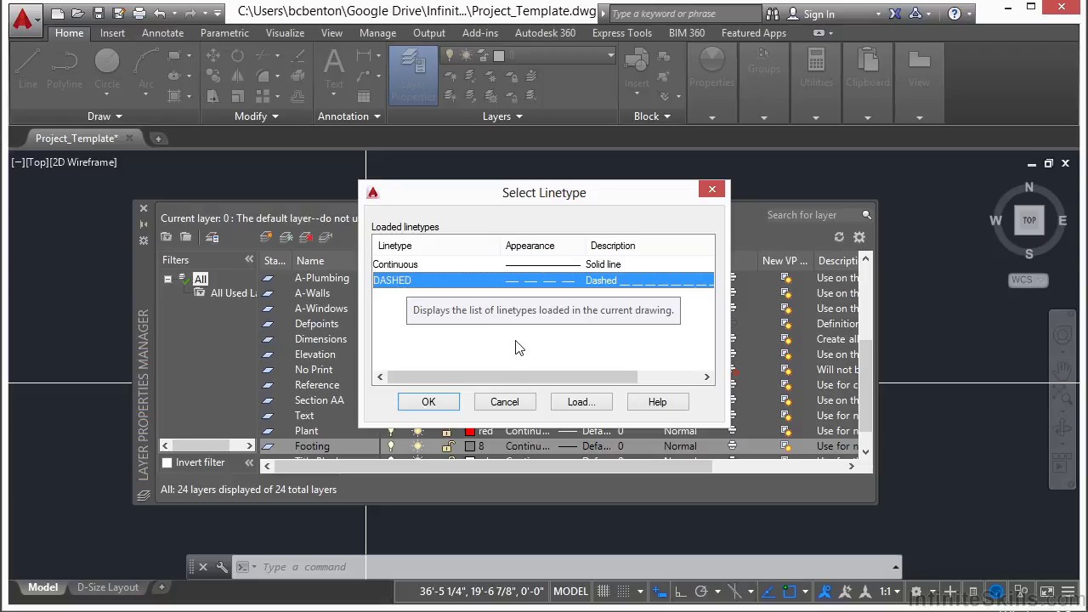
click(581, 401)
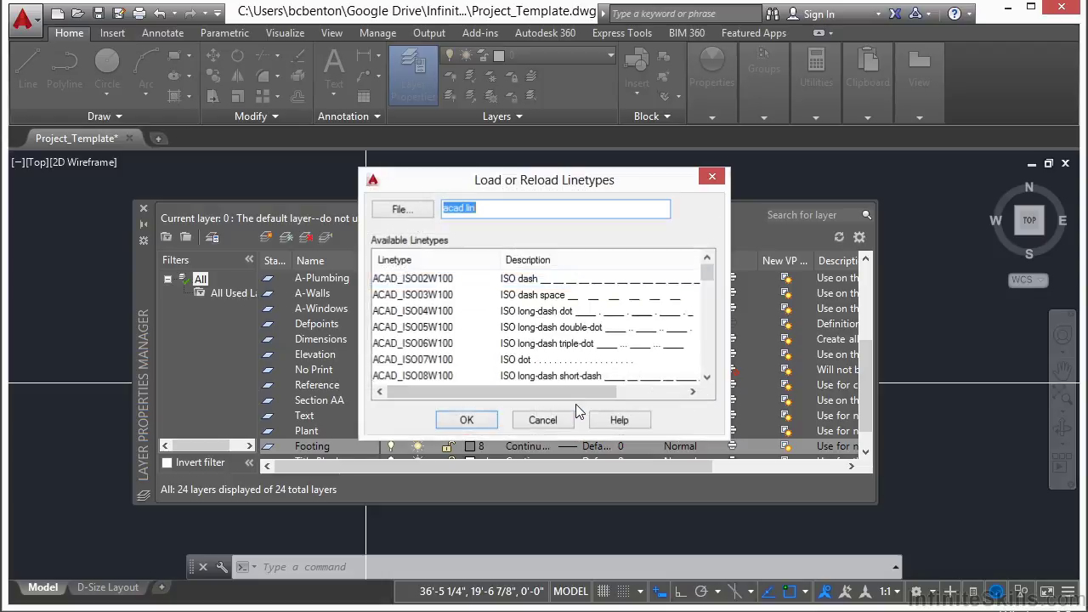
scroll(458, 326, down, 2)
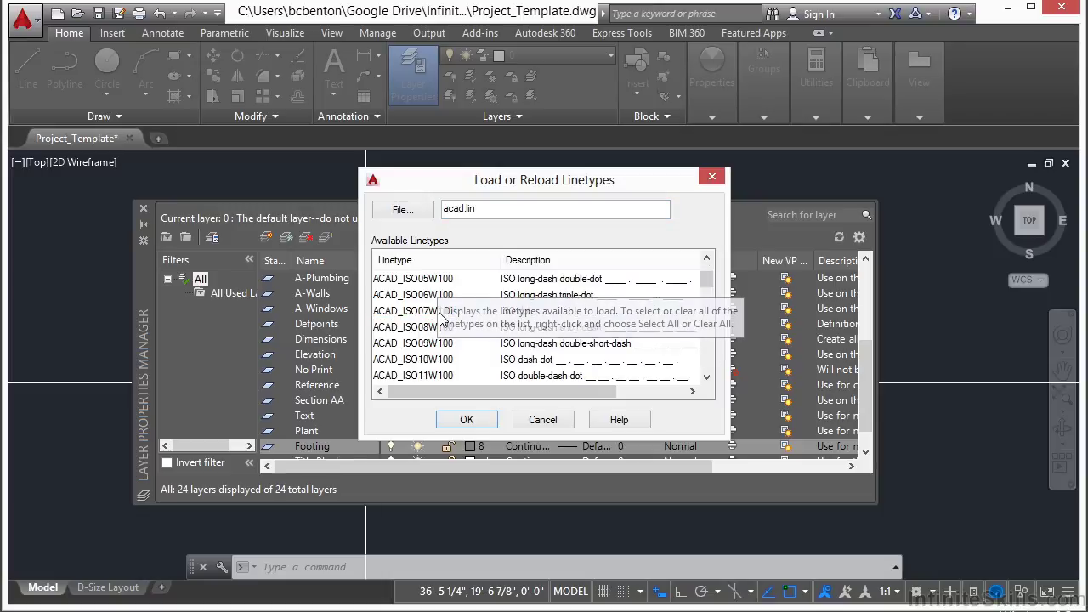
scroll(440, 324, down, 3)
scroll(421, 335, down, 2)
scroll(416, 336, down, 1)
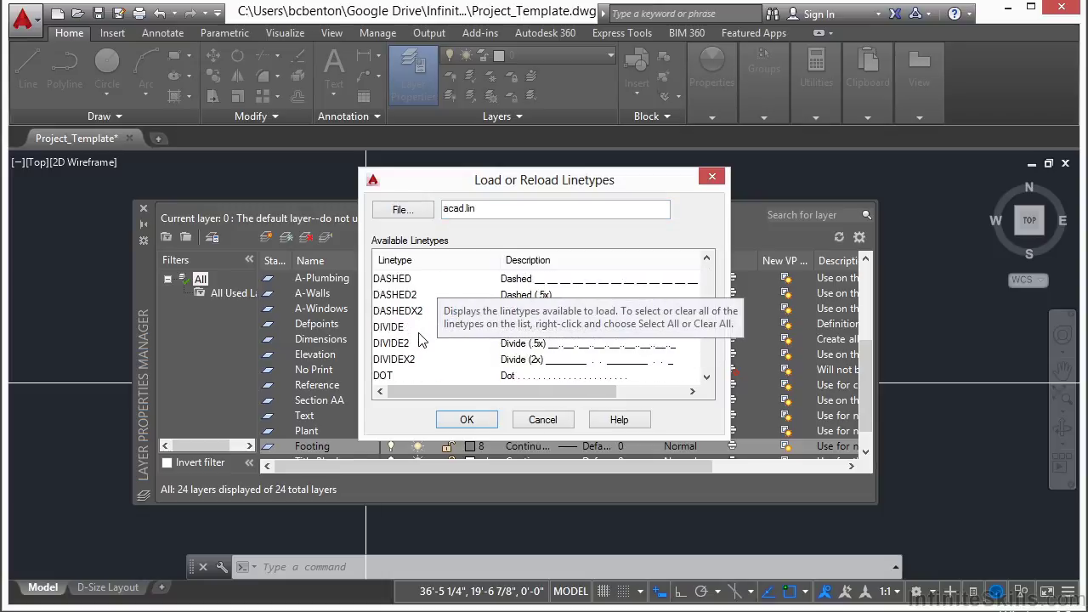
scroll(415, 342, down, 3)
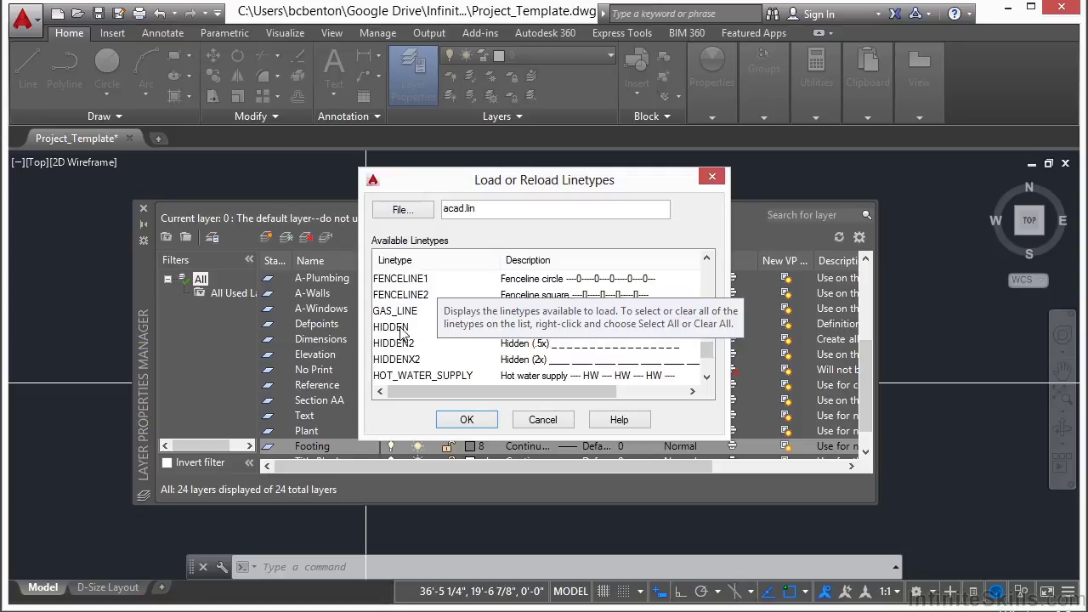
click(400, 329)
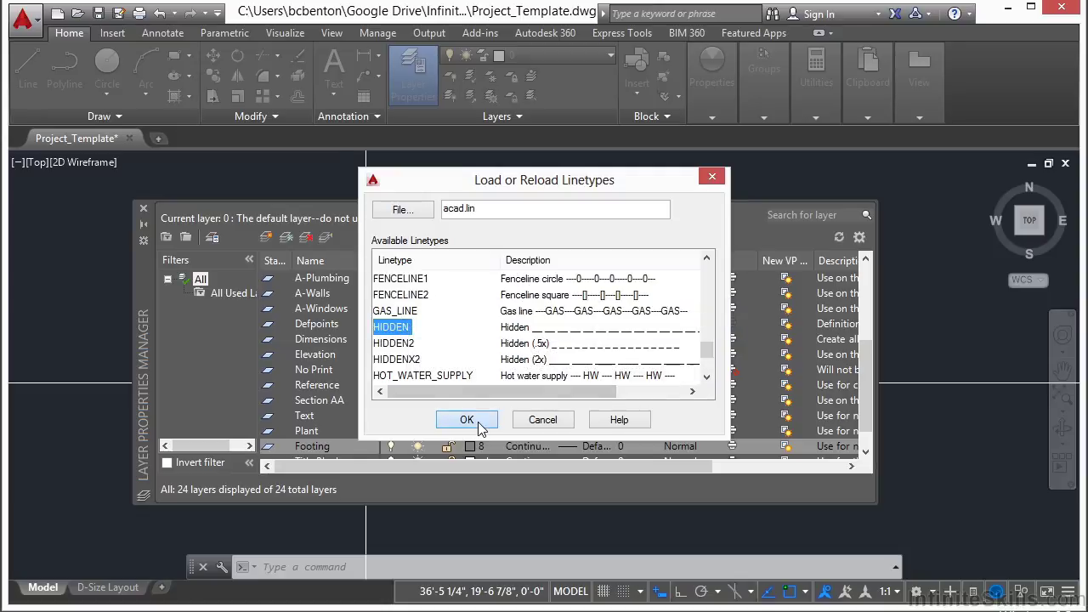
click(477, 422)
Step: Assign the loaded HIDDEN linetype to the Footing layer and save the Project_Template drawing
click(397, 297)
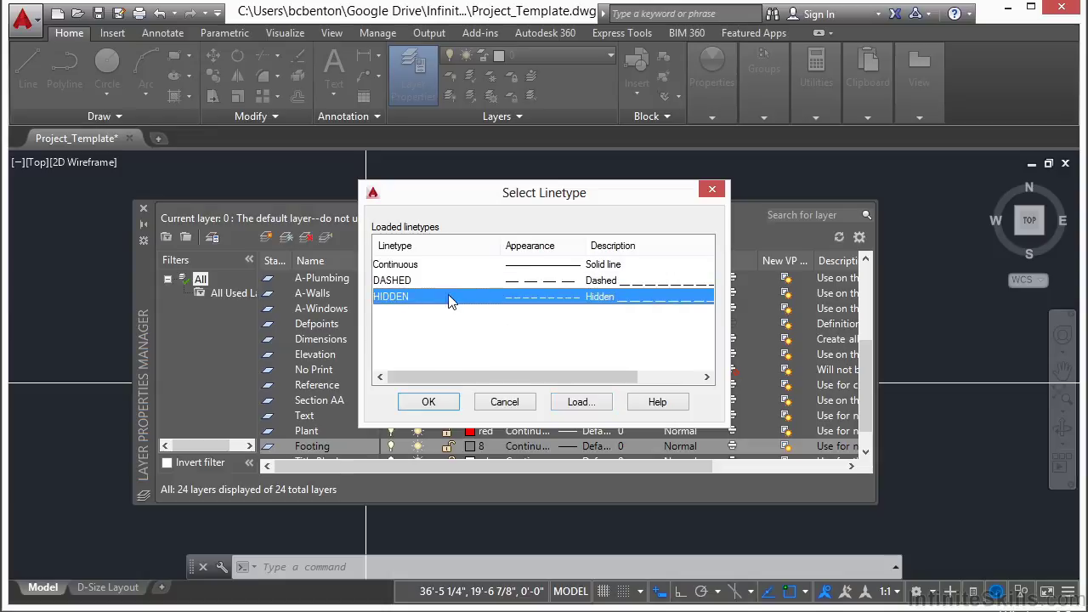
click(427, 402)
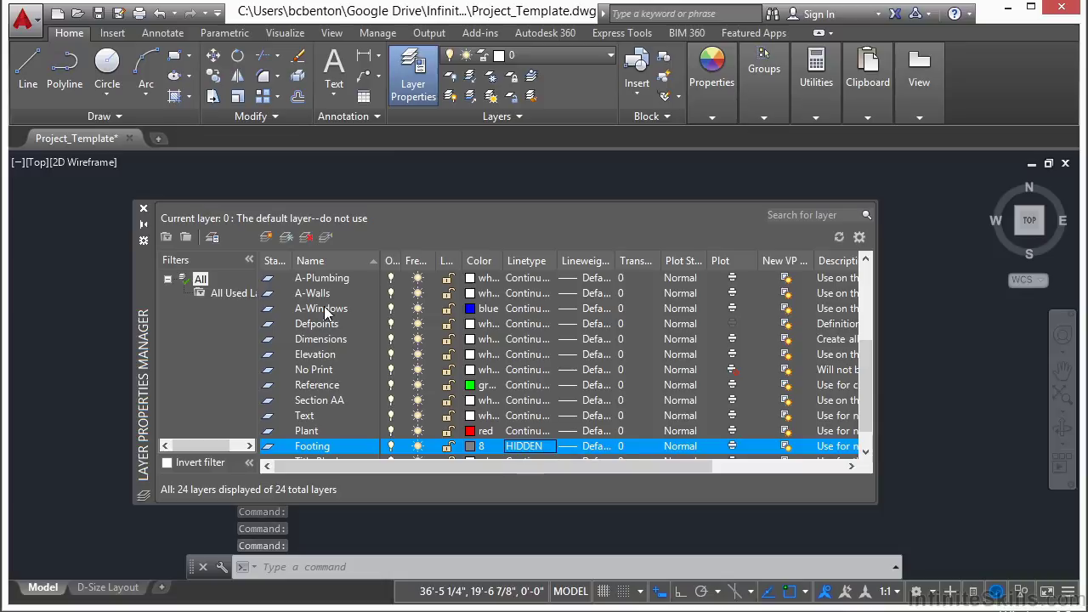
click(97, 13)
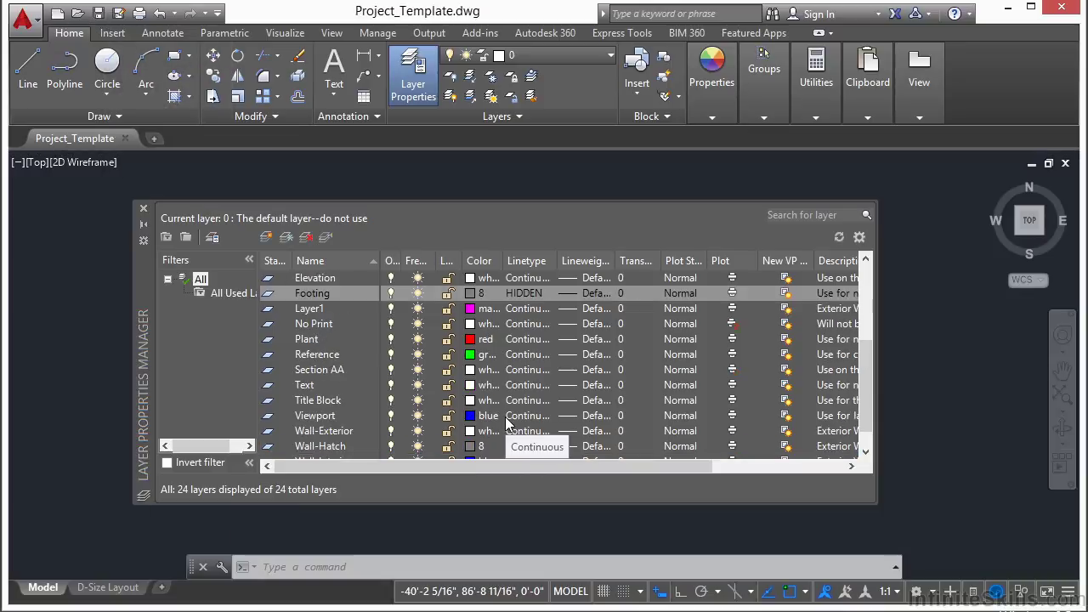